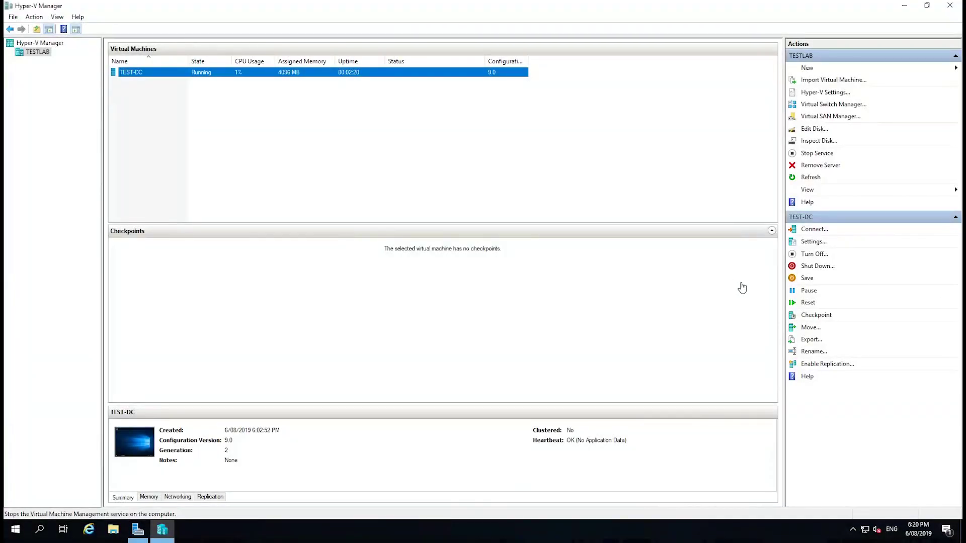
Select the TEST-DC virtual machine in Hyper-V Manager and connect to its Windows desktop.
left_click_drag(239, 155, 290, 166)
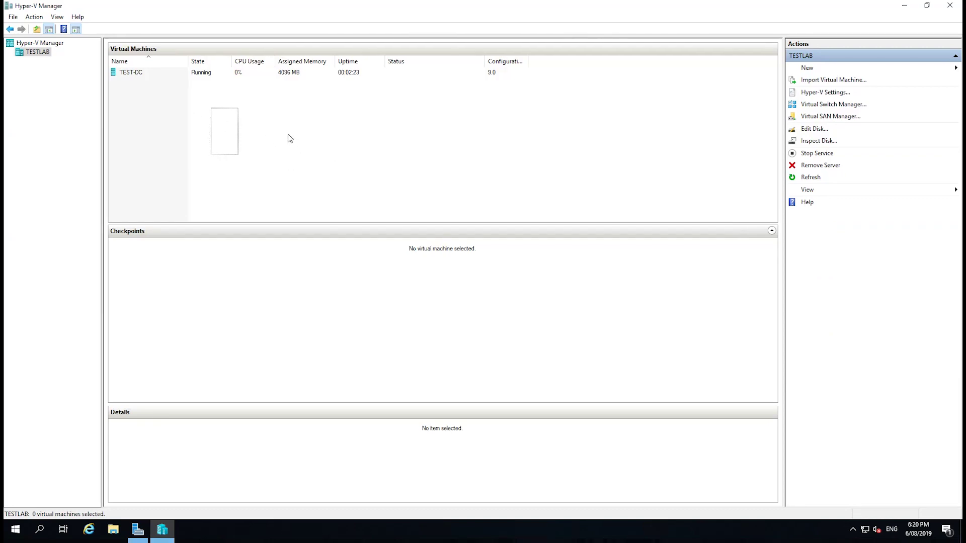
left_click(147, 74)
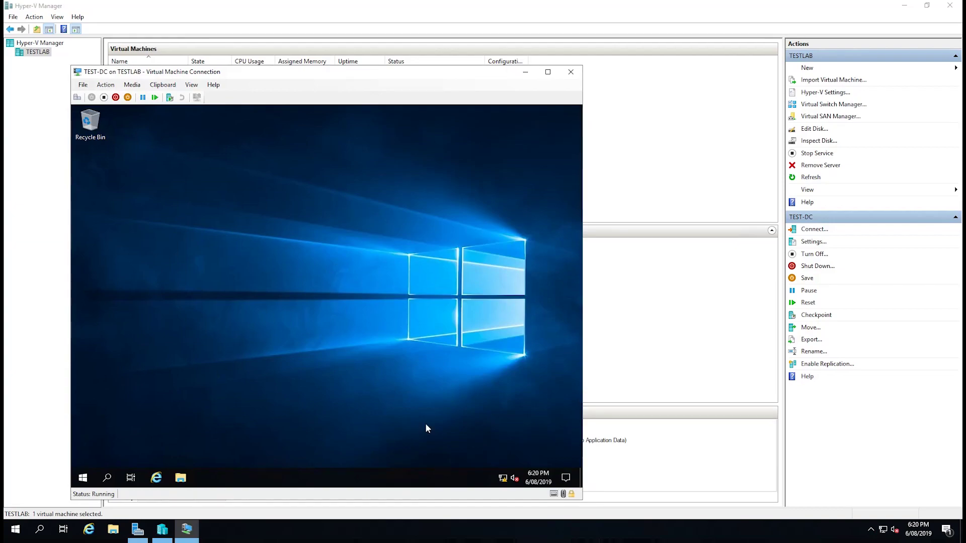
left_click_drag(252, 393, 302, 413)
Search 'control' for Control Panel, use small icons, and reach Network Connections' Ethernet adapter.
left_click(83, 478)
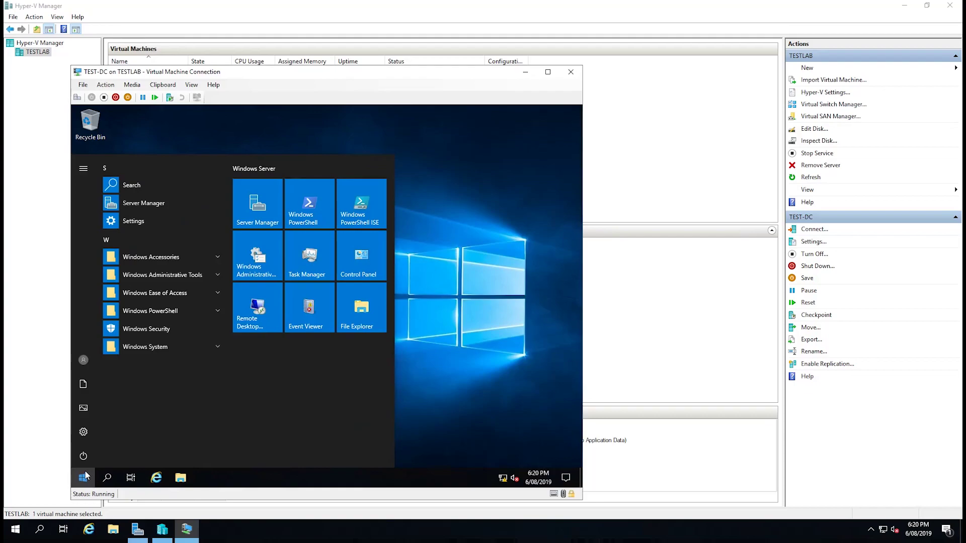
left_click(84, 476)
type("control")
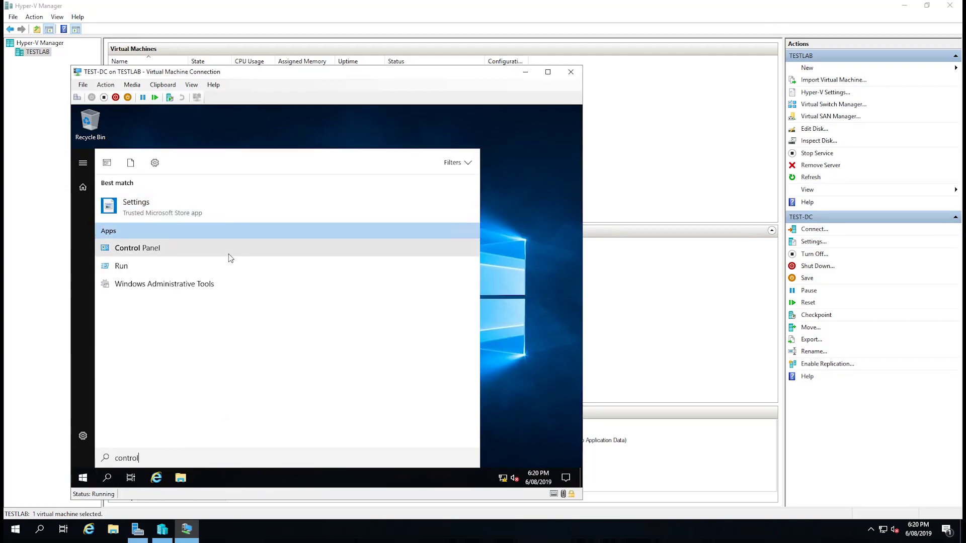
left_click(228, 253)
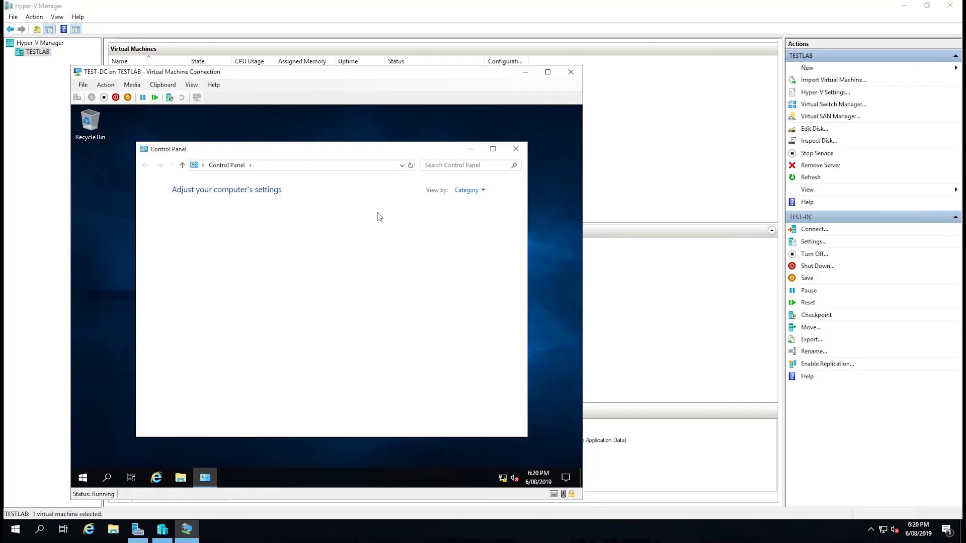
left_click(467, 192)
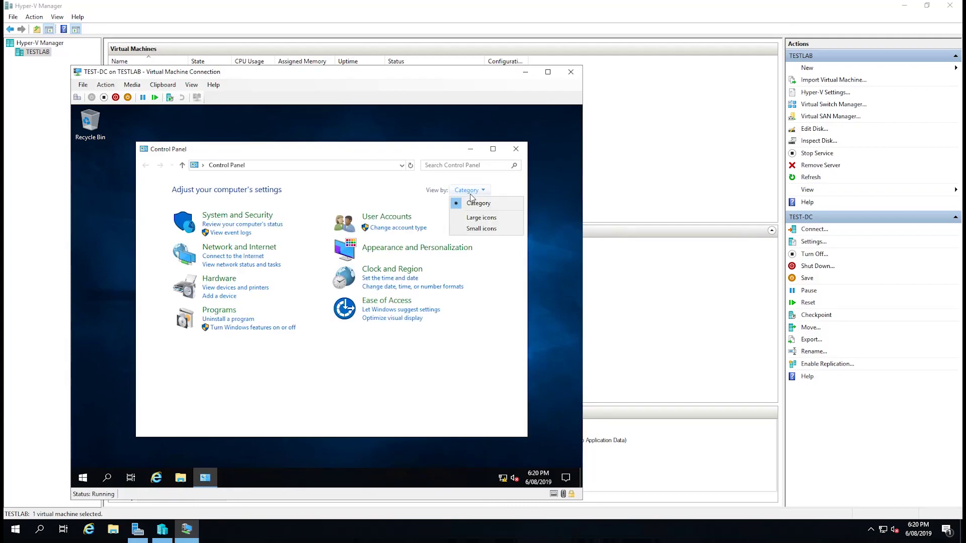
left_click(480, 230)
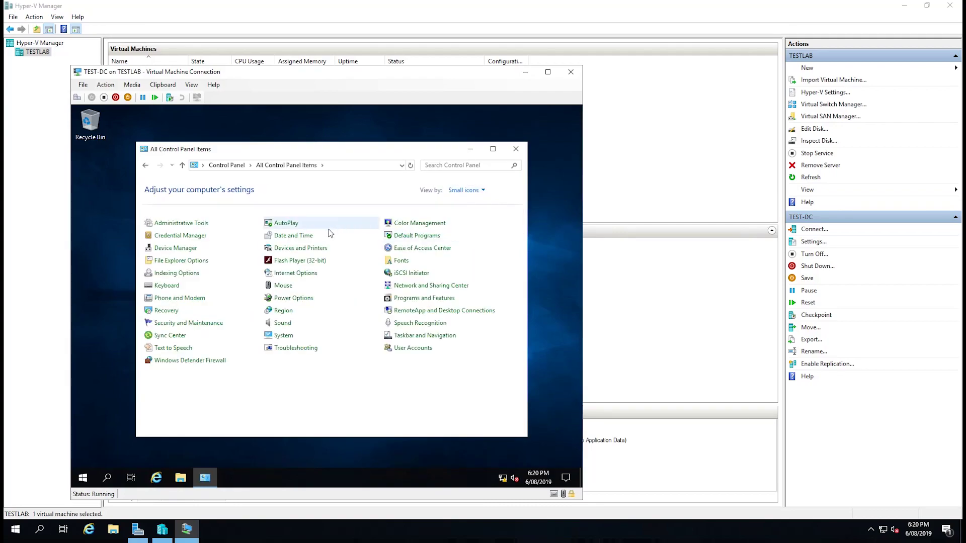
left_click(417, 287)
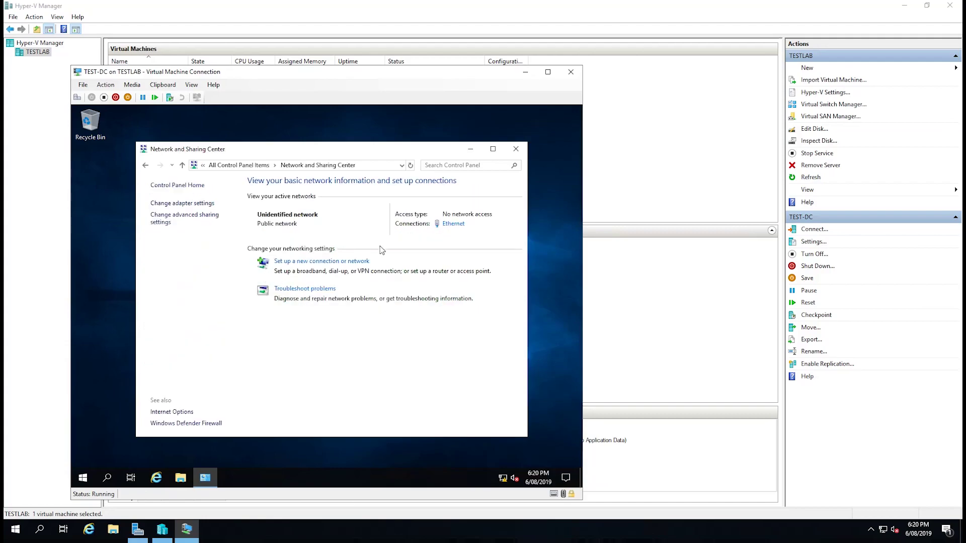
left_click(198, 204)
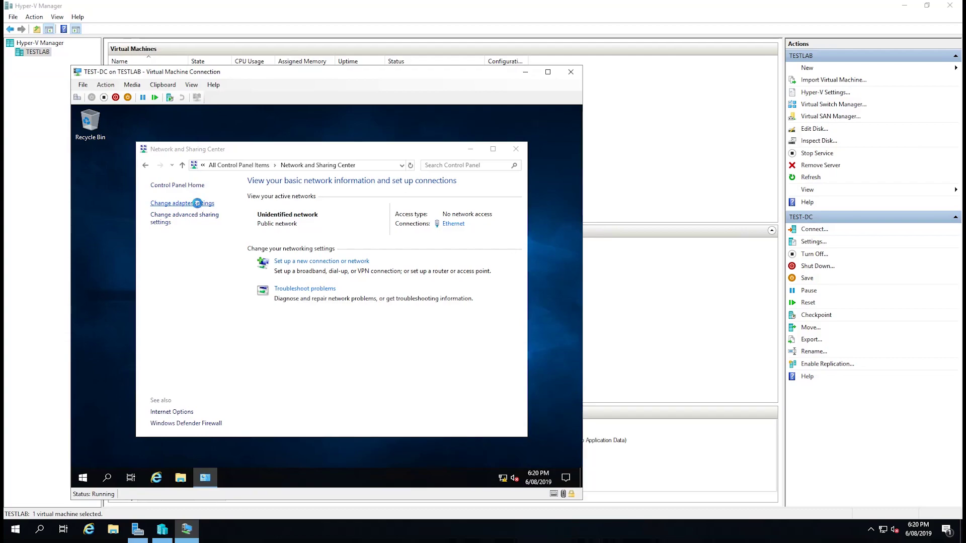
left_click(218, 224)
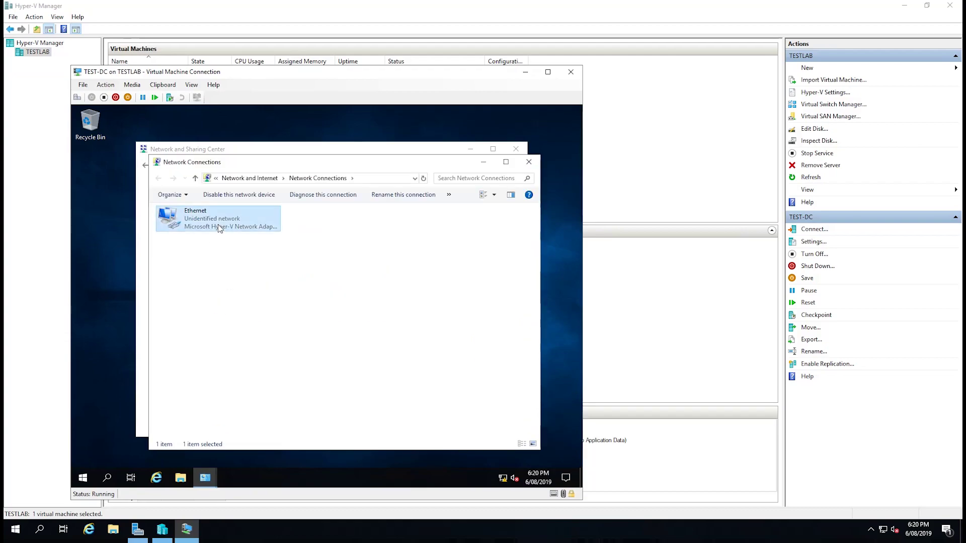
Open the Ethernet adapter's properties, turn off IPv6, and open the IPv4 settings.
double_click(218, 224)
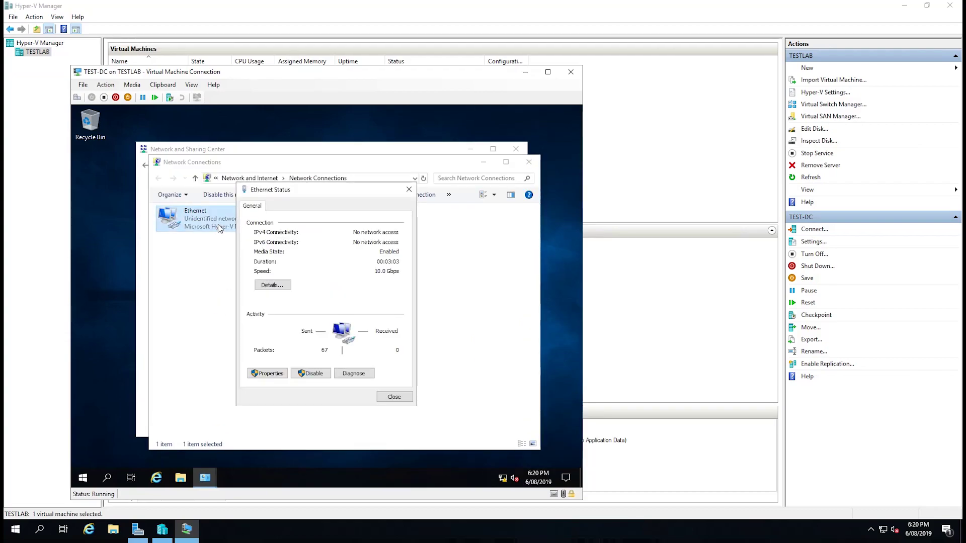
left_click(265, 374)
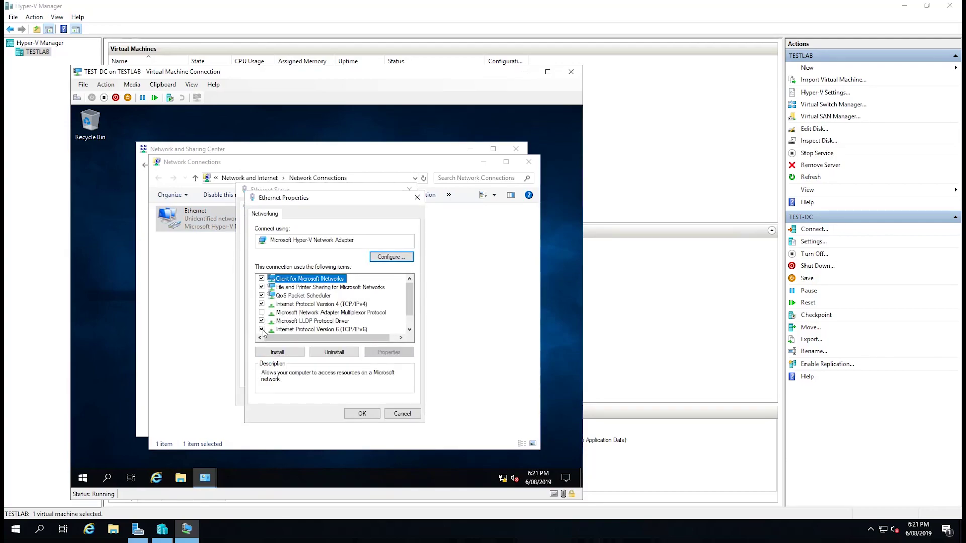
left_click(261, 330)
left_click(301, 305)
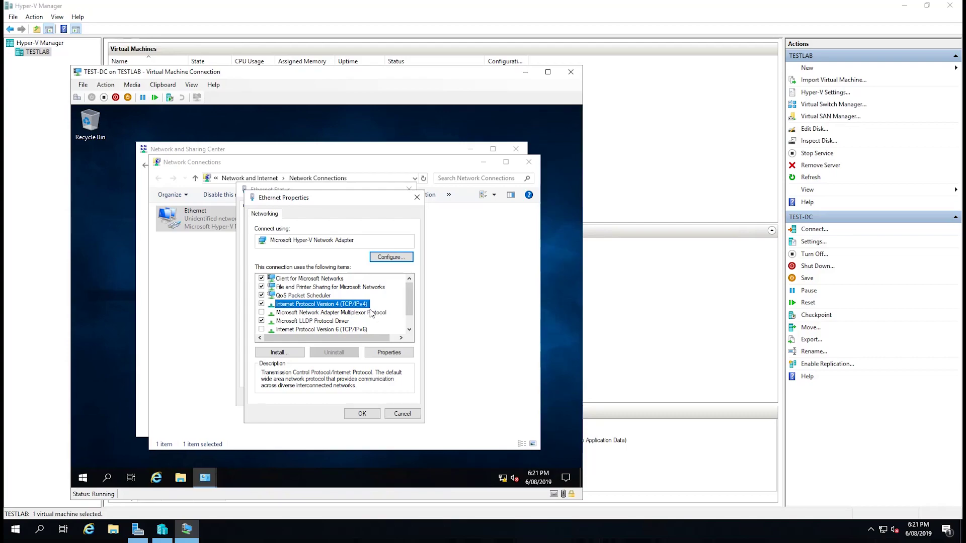
left_click(381, 353)
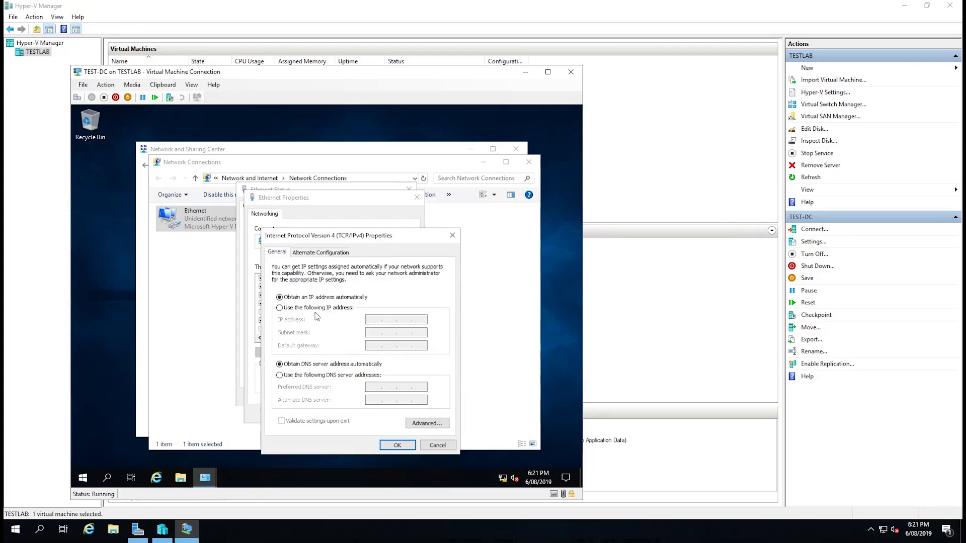
Assign the manual IPv4 address 192.168.2.100 with subnet mask 255.255.255.0.
left_click(280, 308)
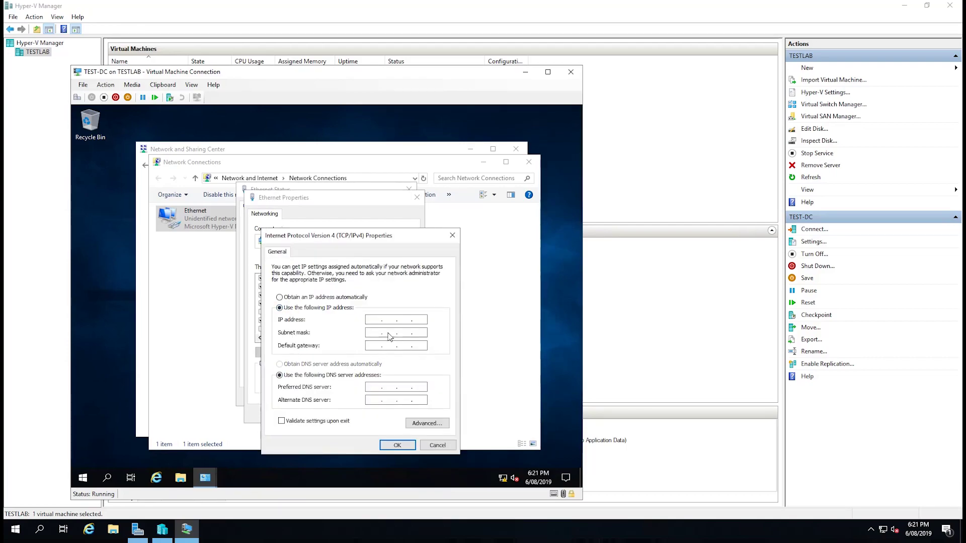
left_click(374, 320)
type("192 . 168 . 2 . 100")
key("Tab")
Enter gateway 192.168.2.1 and preferred DNS 127.0.0.1, then apply the IPv4 settings.
left_click(374, 346)
type("166 . 68")
key("BackSpace")
type("8")
key("Tab")
key("Tab")
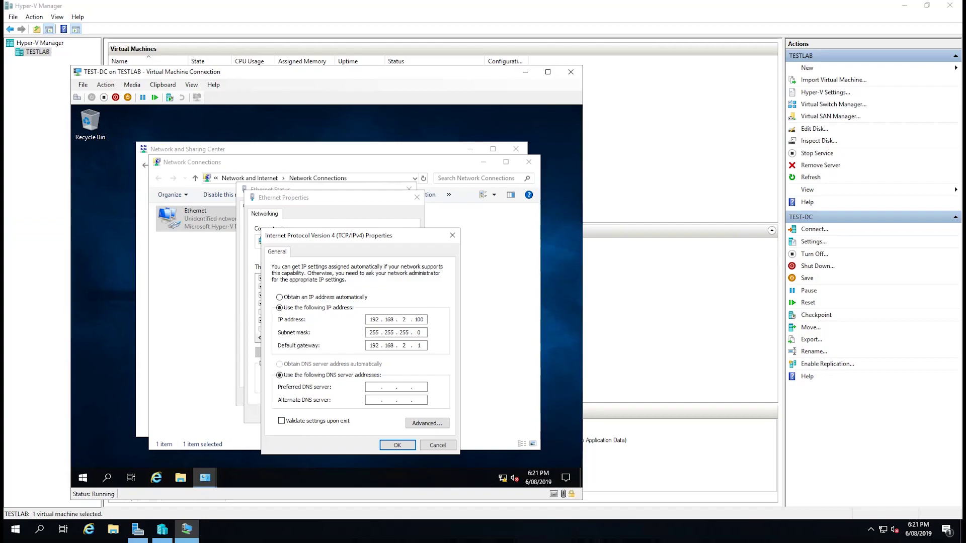
type("192 . 1")
key("BackSpace")
key("BackSpace")
key("BackSpace")
type("27 . 0 . 0 . 1")
left_click(396, 446)
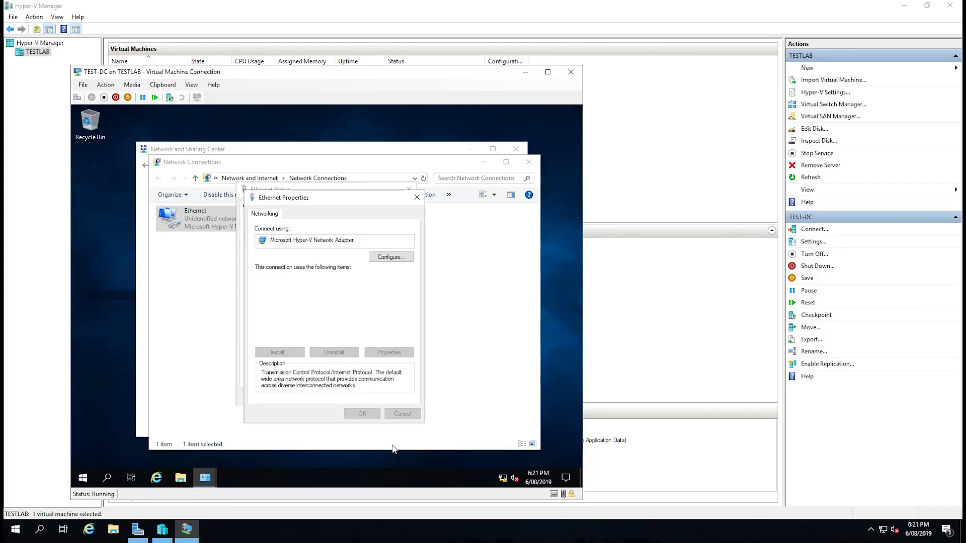
Close the Ethernet properties, status, Network Connections and Network and Sharing Center windows.
left_click(372, 412)
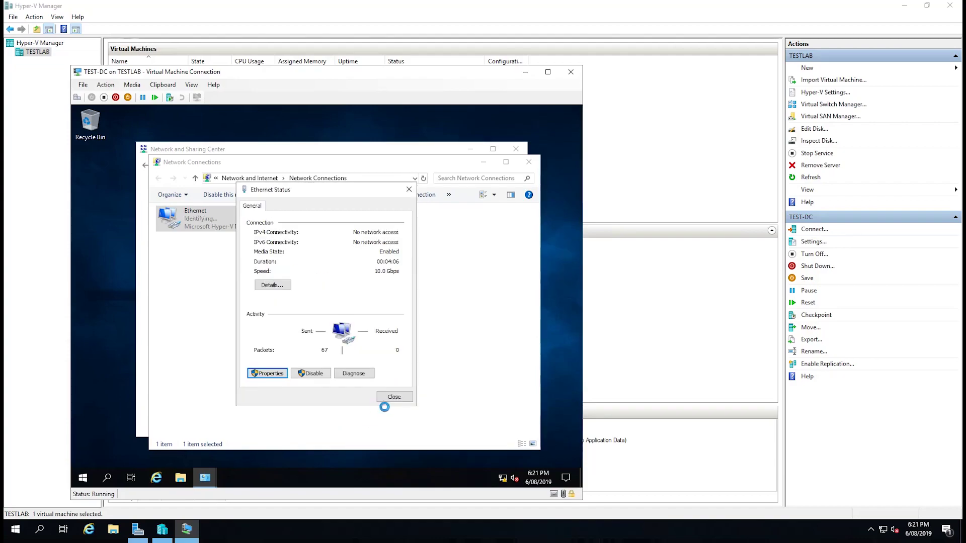
left_click(390, 399)
left_click(527, 160)
left_click(516, 149)
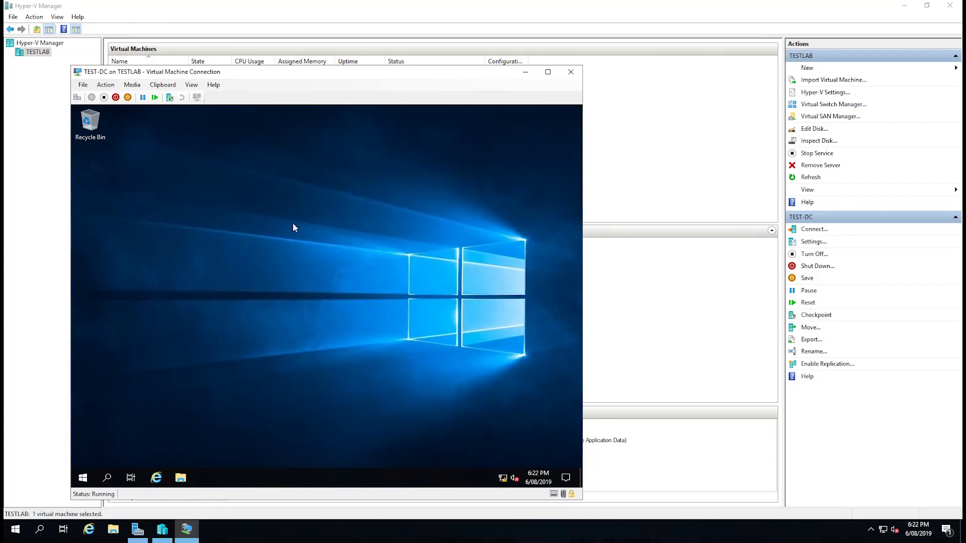
Launch Server Manager and dismiss the Windows Admin Center prompt so it never reappears.
left_click(82, 478)
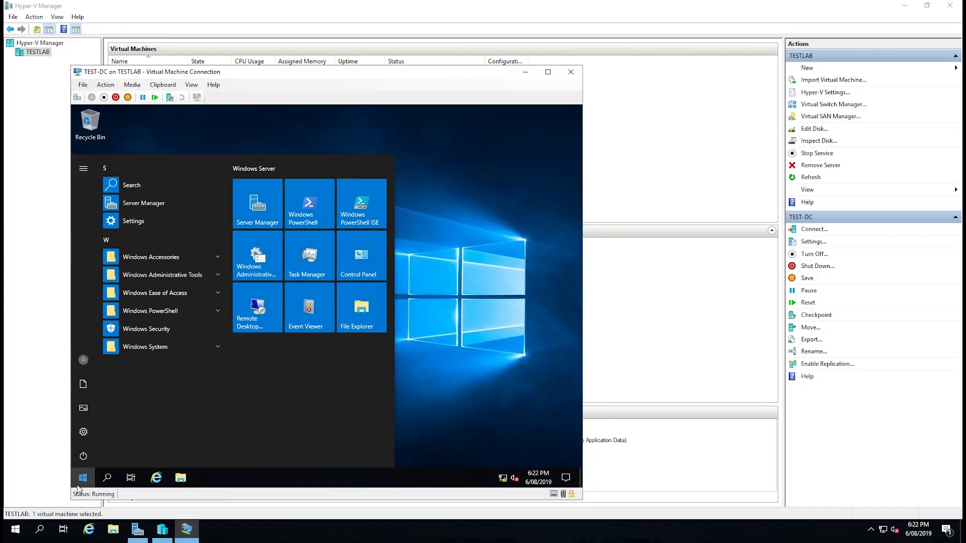
left_click(260, 223)
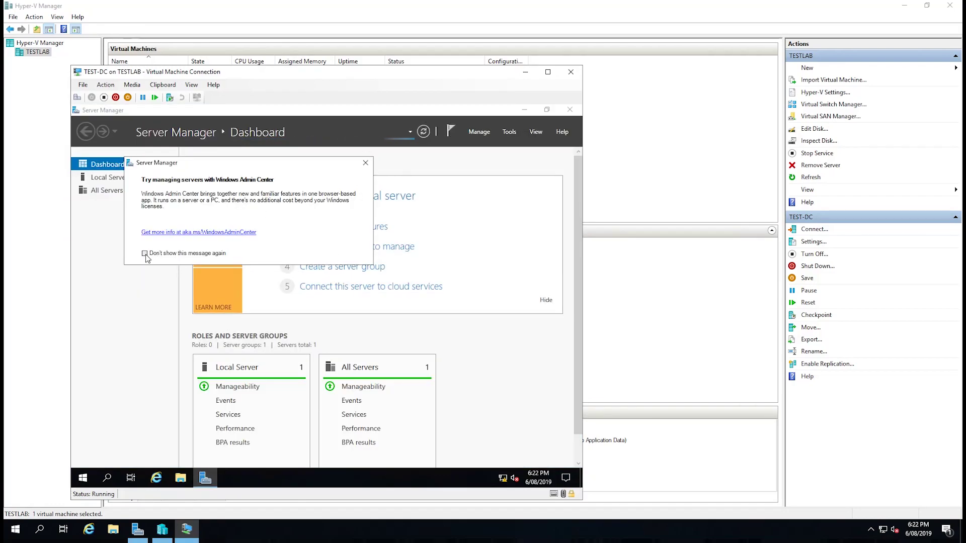
left_click(144, 253)
left_click(366, 163)
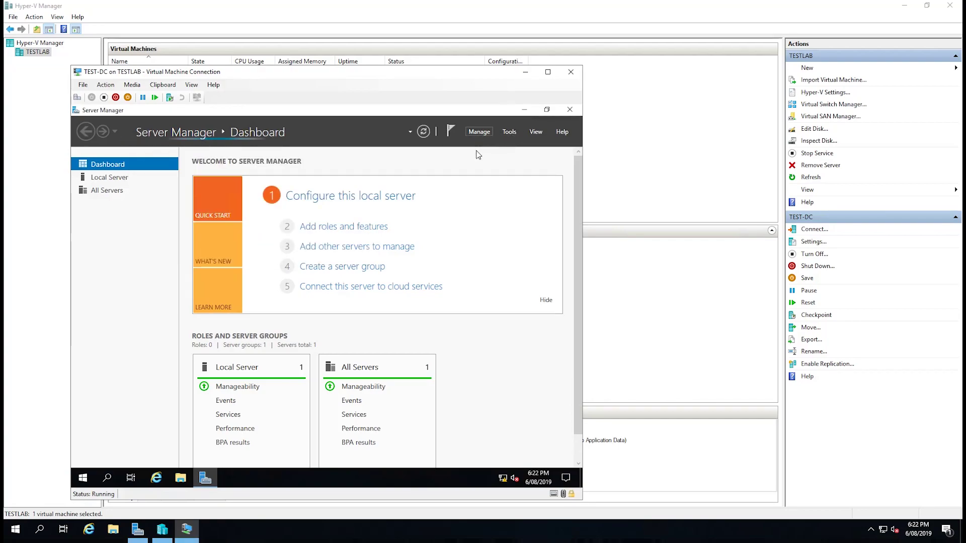
Start the Add Roles and Features Wizard, step past the first pages, then cancel it.
left_click(479, 132)
left_click(479, 147)
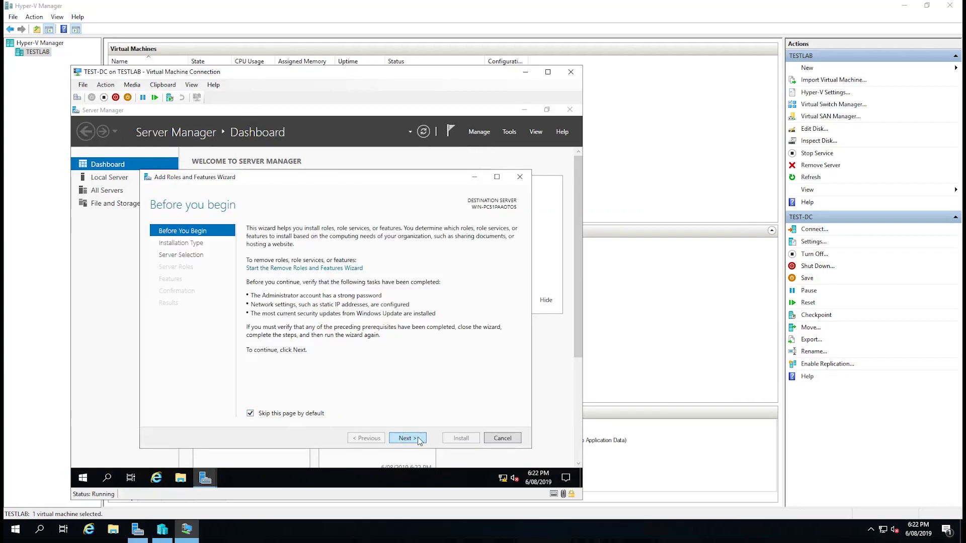
left_click(409, 439)
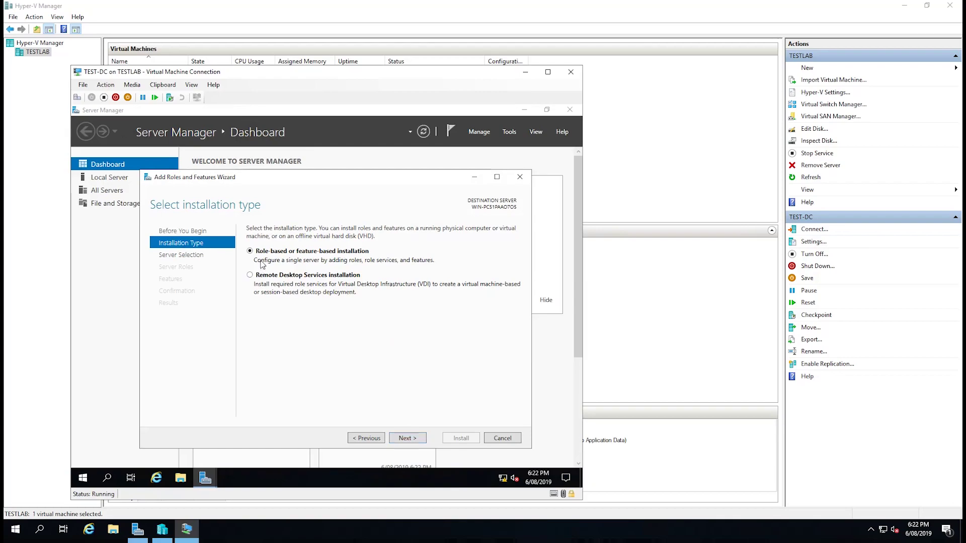
left_click(406, 438)
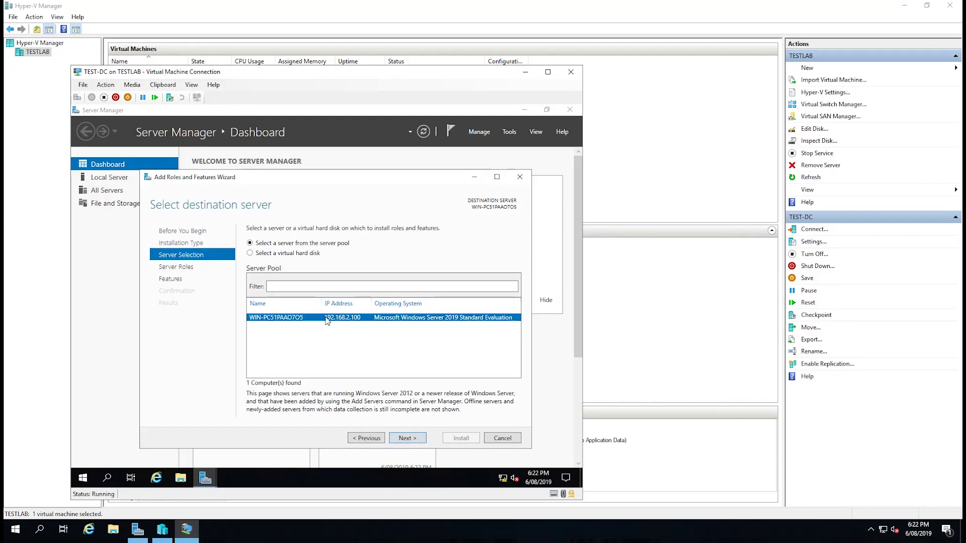
left_click(501, 438)
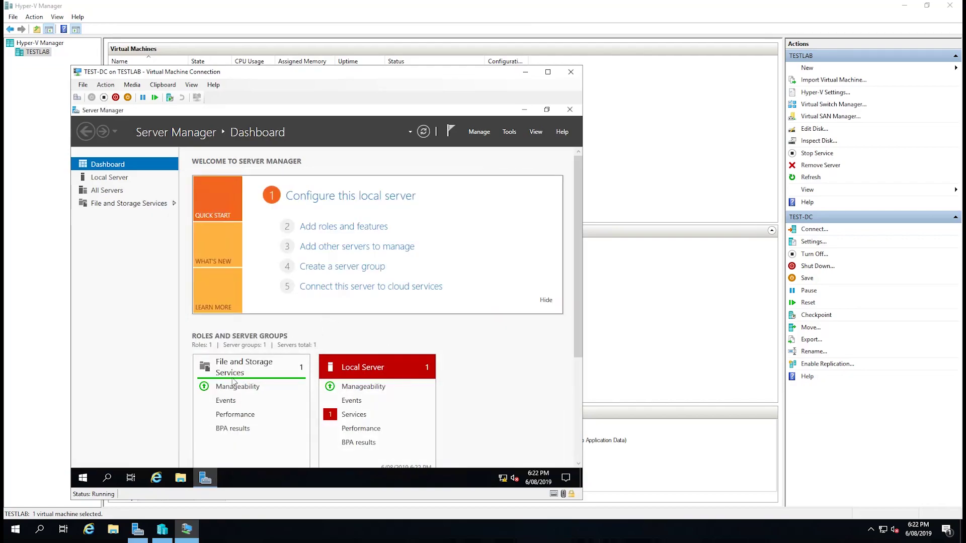
Rename the computer to TEST-DC via This PC's System Properties and choose Restart Later.
left_click(181, 479)
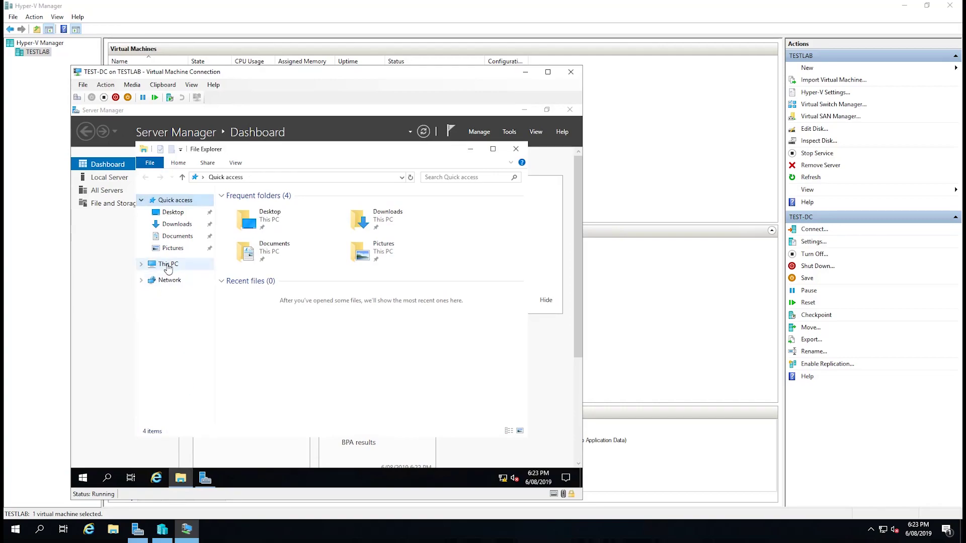
right_click(160, 265)
left_click(216, 396)
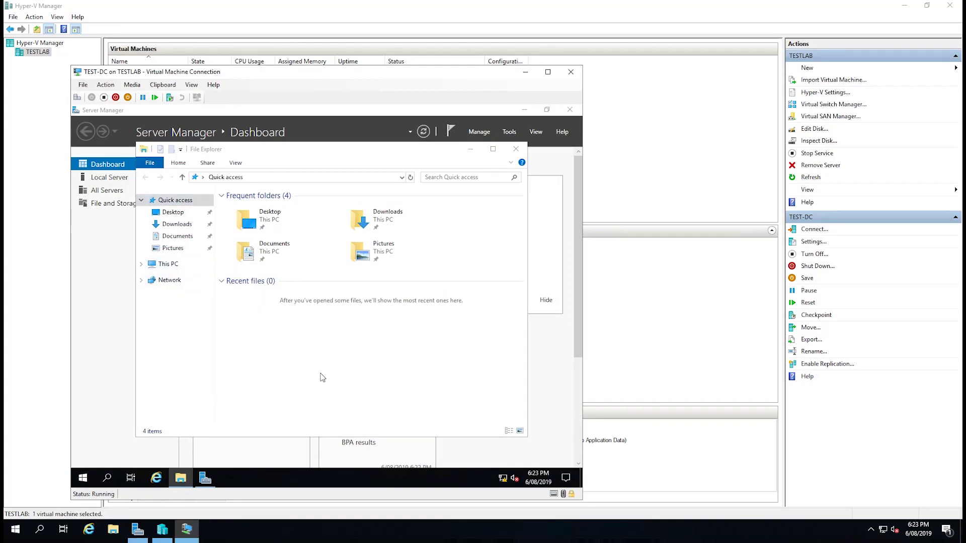
left_click(502, 347)
left_click(321, 305)
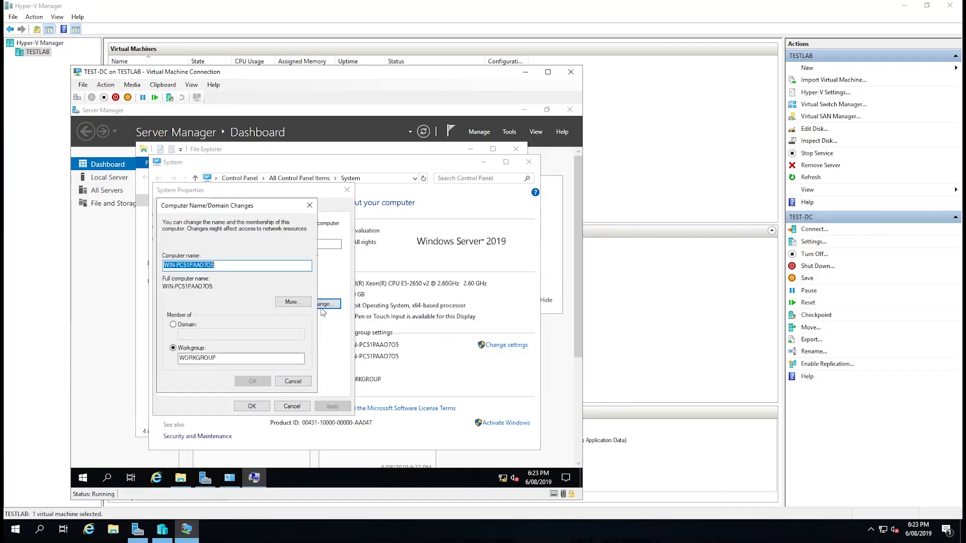
type("TEST-")
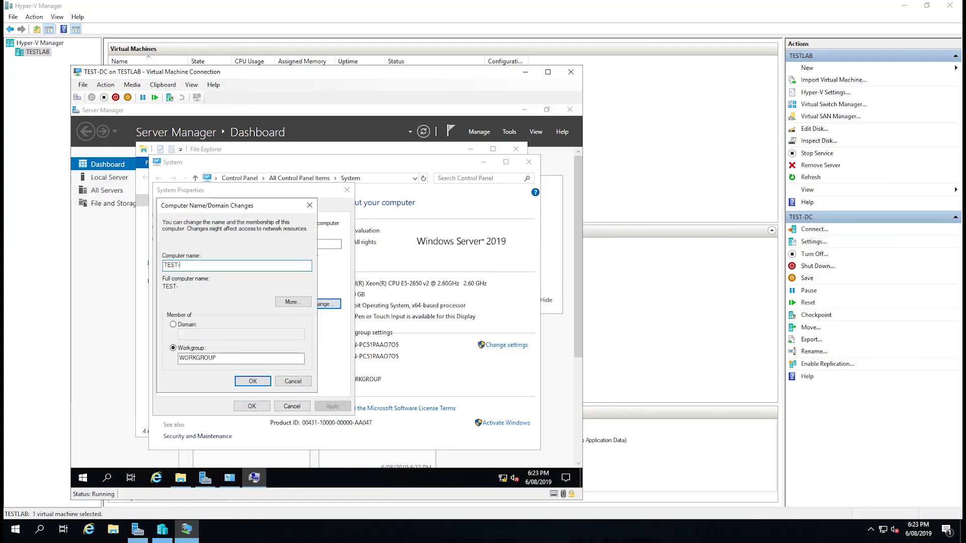
type("DC")
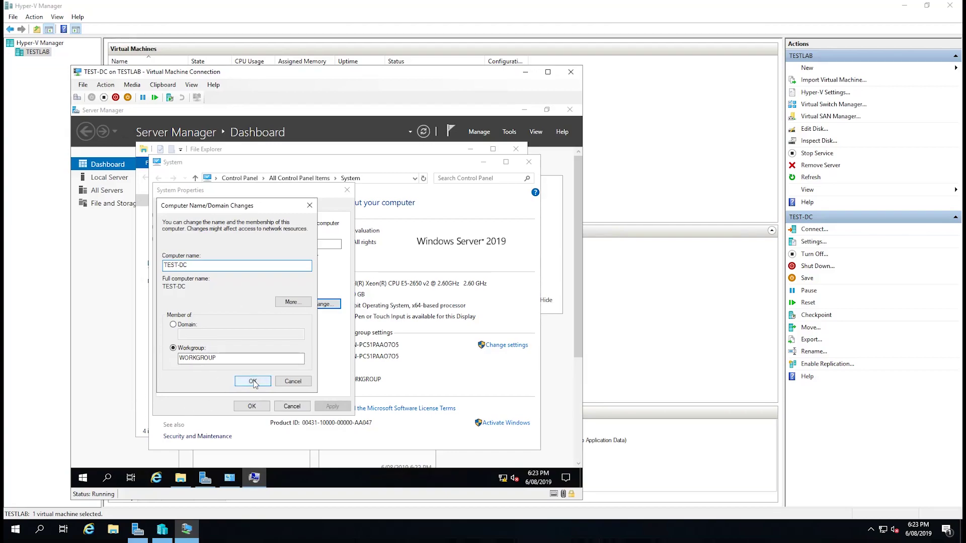
left_click(253, 382)
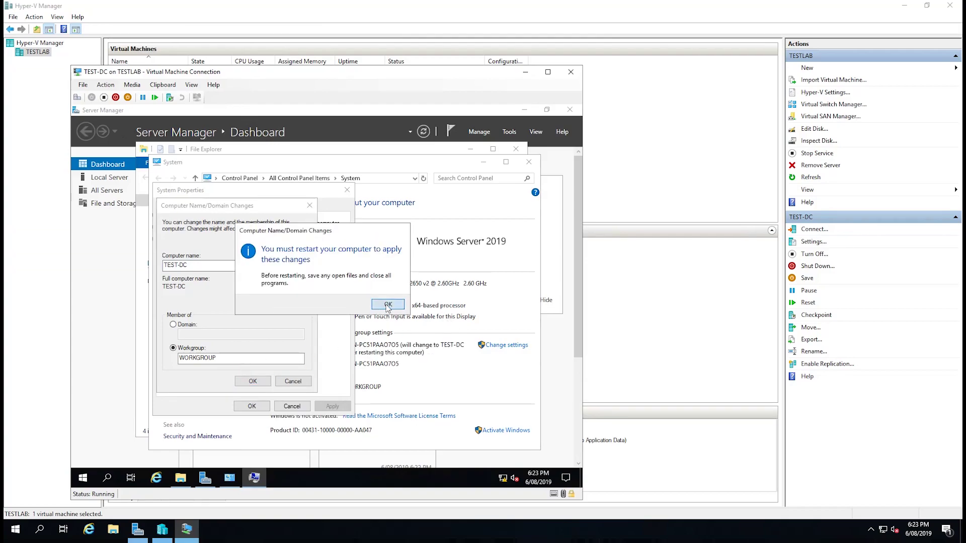
left_click(388, 306)
left_click(267, 406)
left_click(338, 306)
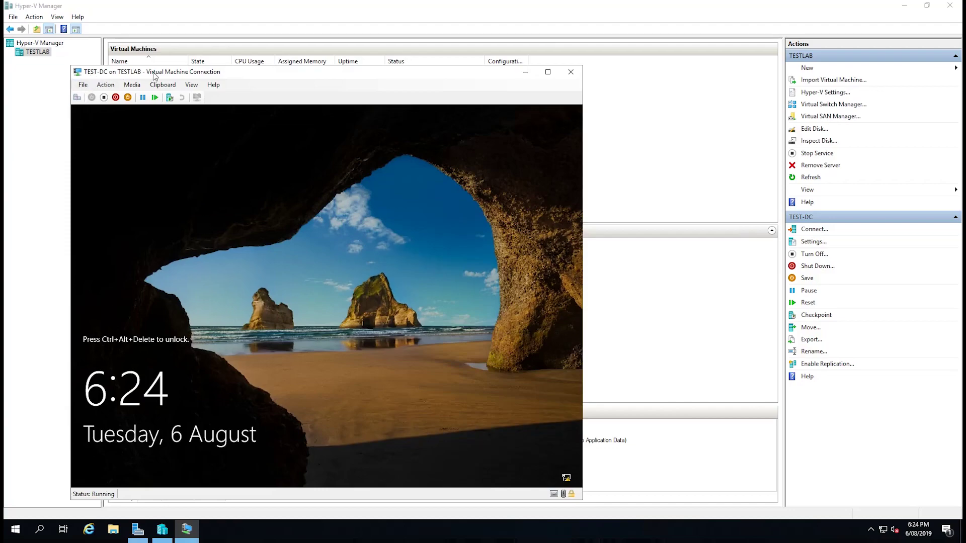
Unlock the TEST-DC guest and sign in with the Administrator password.
left_click_drag(185, 76, 199, 44)
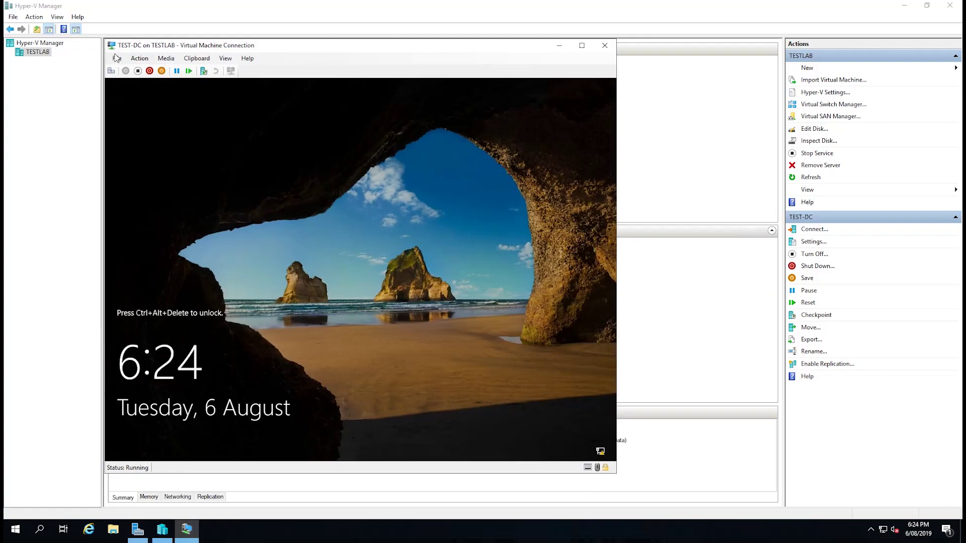
left_click(112, 71)
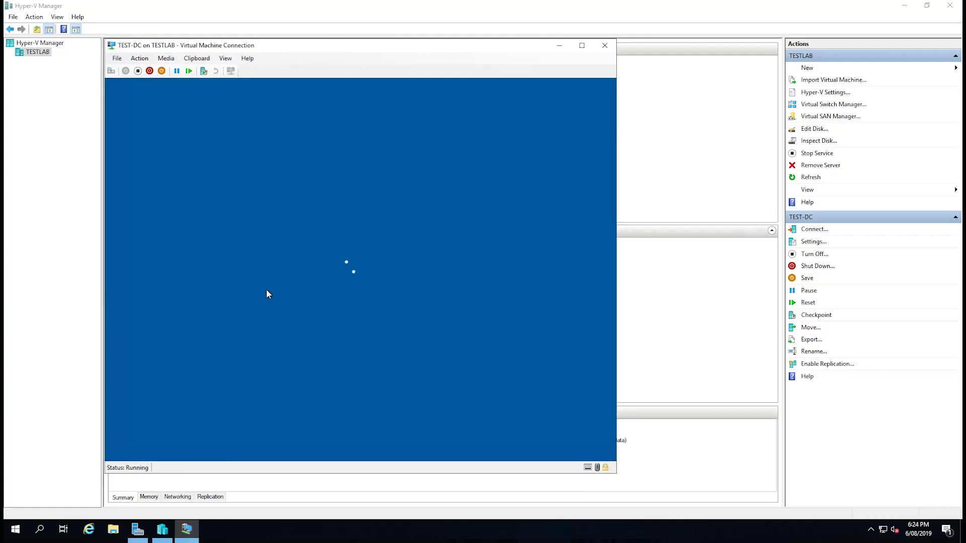
type("Pa")
key("Return")
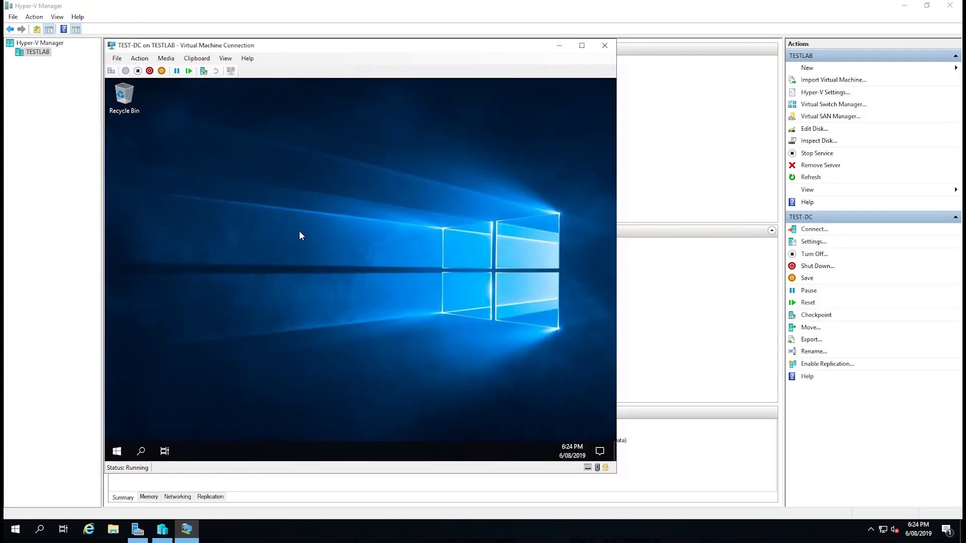
Try Manage > Add Roles and Features, dismissing the inventory collection notice.
left_click_drag(299, 231, 427, 309)
left_click_drag(281, 221, 440, 321)
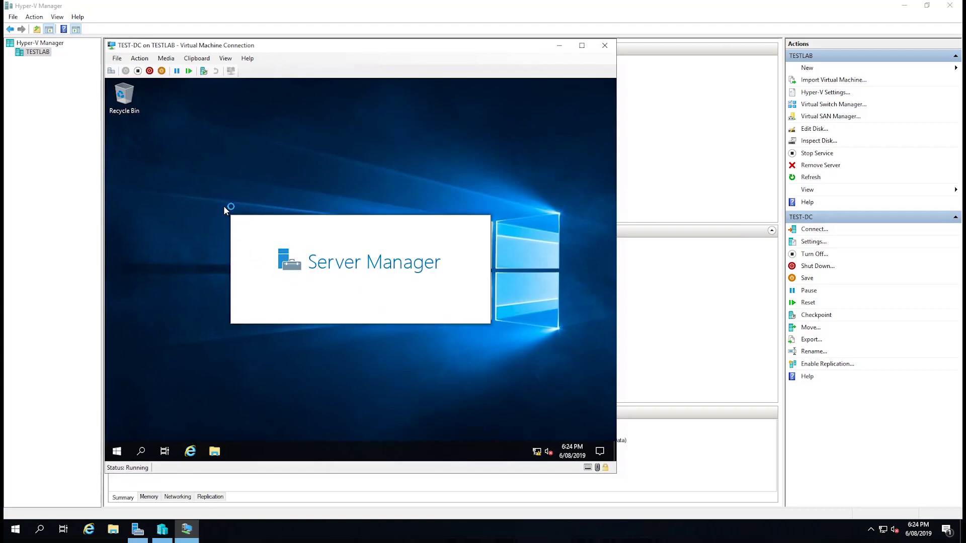
left_click_drag(224, 206, 500, 335)
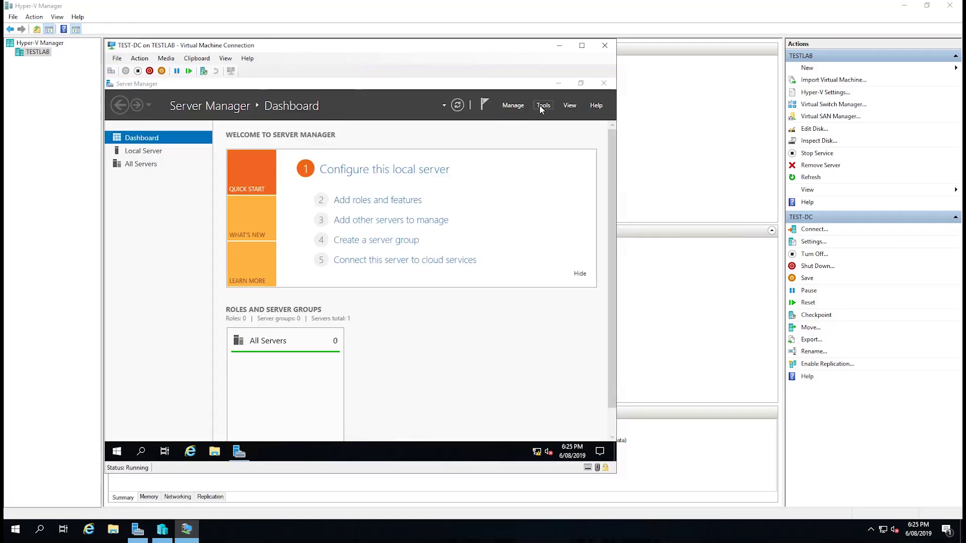
left_click(512, 105)
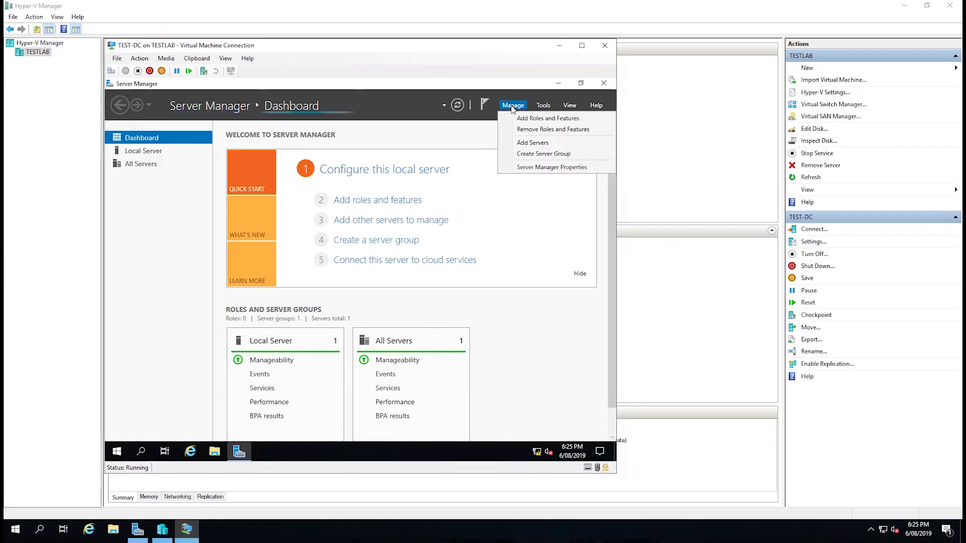
left_click(523, 118)
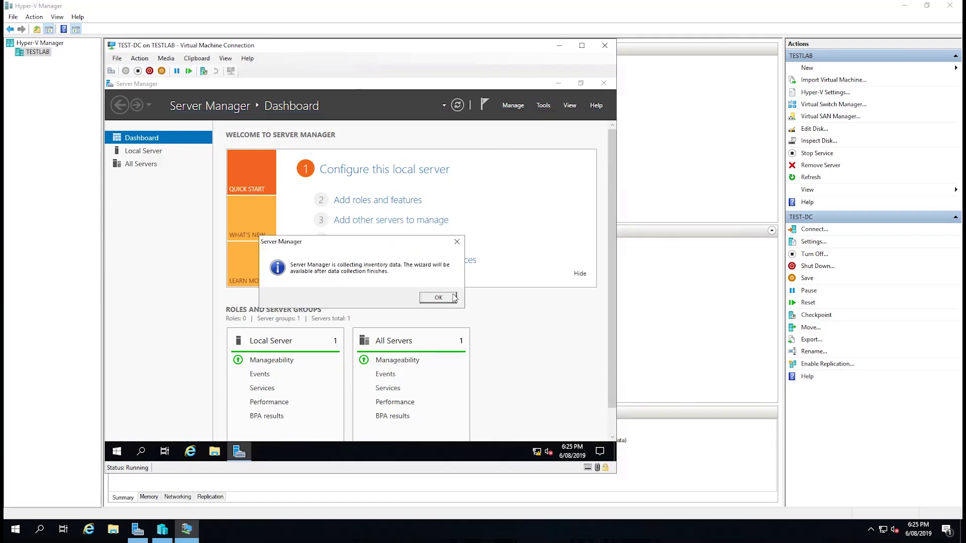
left_click(446, 298)
left_click(512, 105)
Launch Add Roles and Features with role-based installation and TEST-DC as destination server.
left_click(518, 118)
left_click(437, 296)
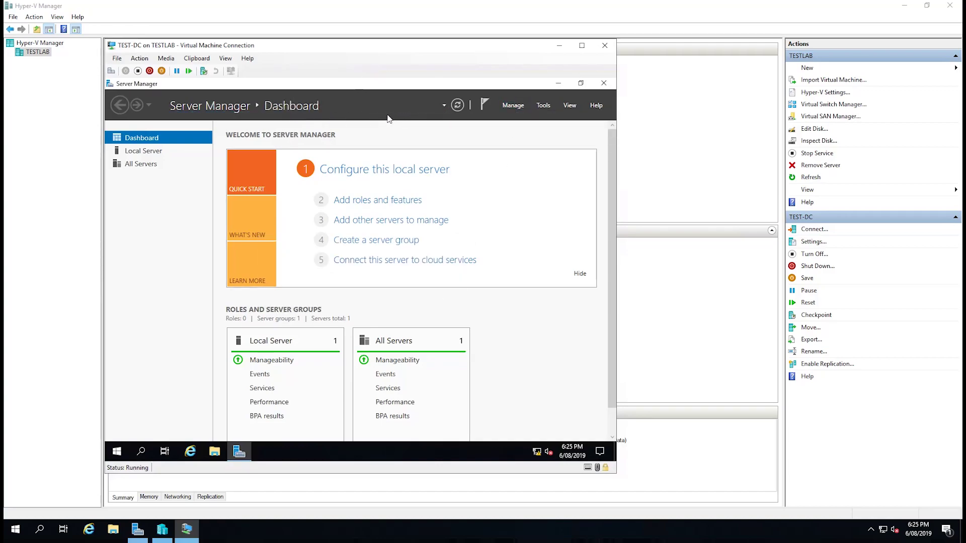
left_click(512, 106)
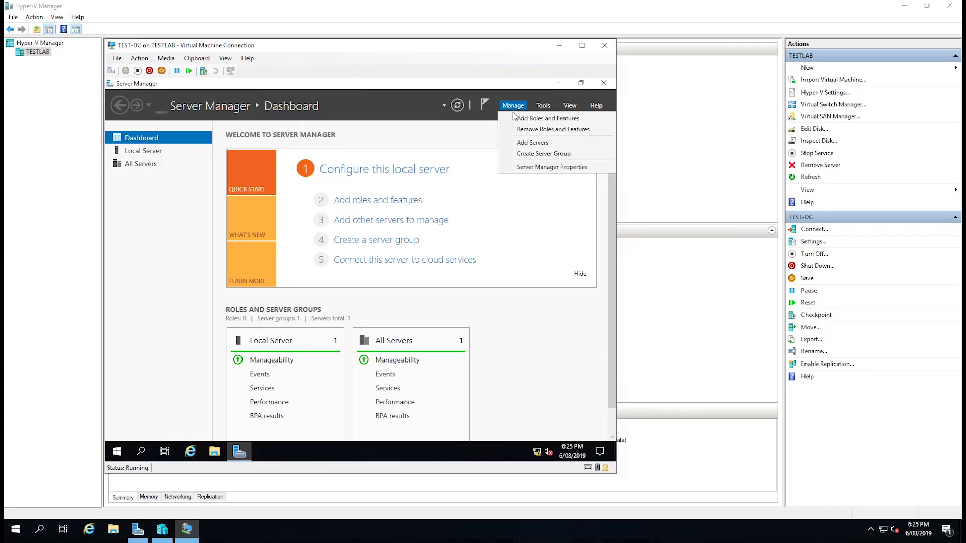
left_click(516, 119)
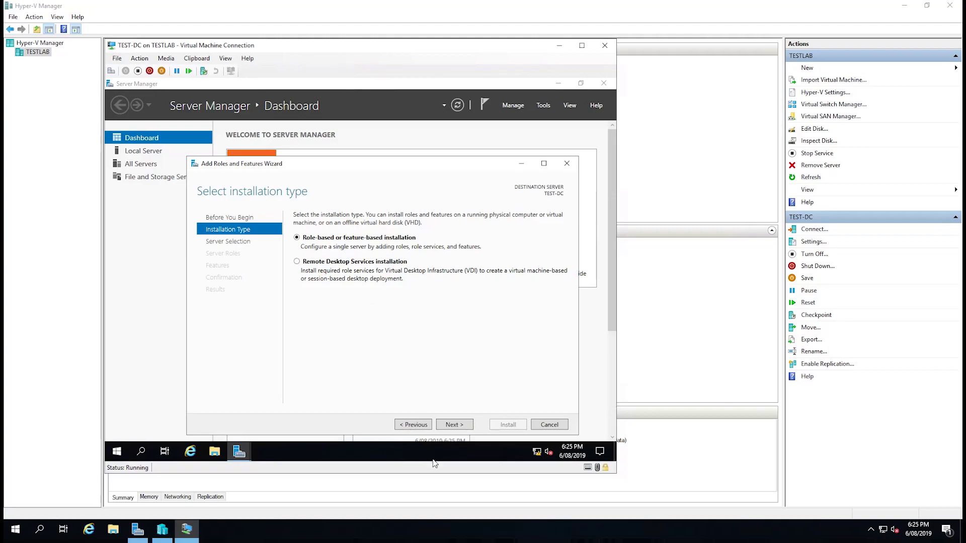
left_click(453, 426)
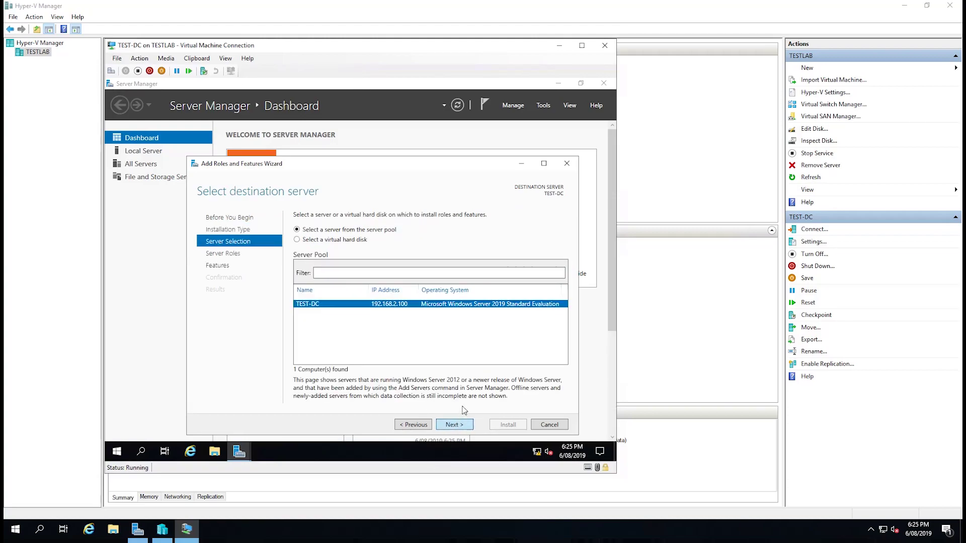
left_click(454, 426)
left_click(416, 425)
left_click(451, 427)
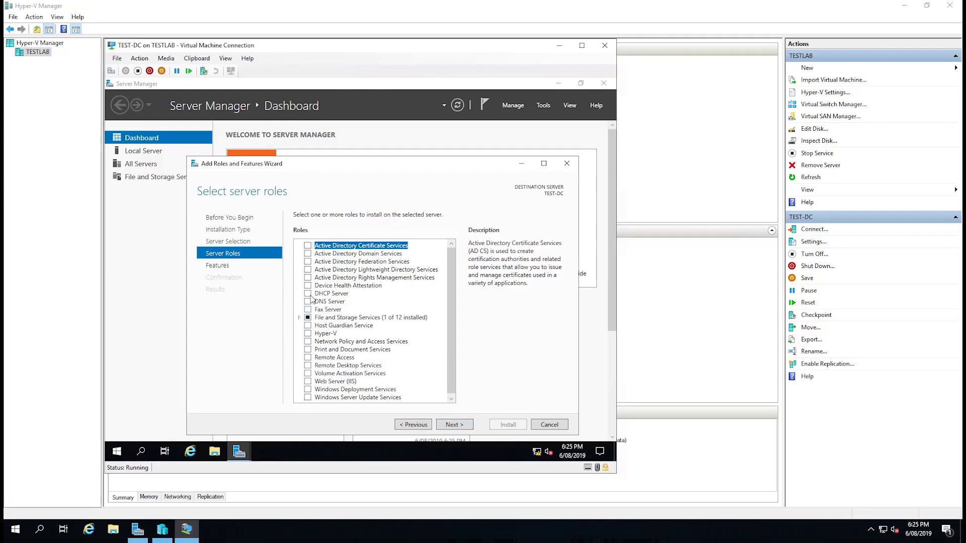
Select the DHCP Server role with its required management tools and start the installation.
left_click(308, 294)
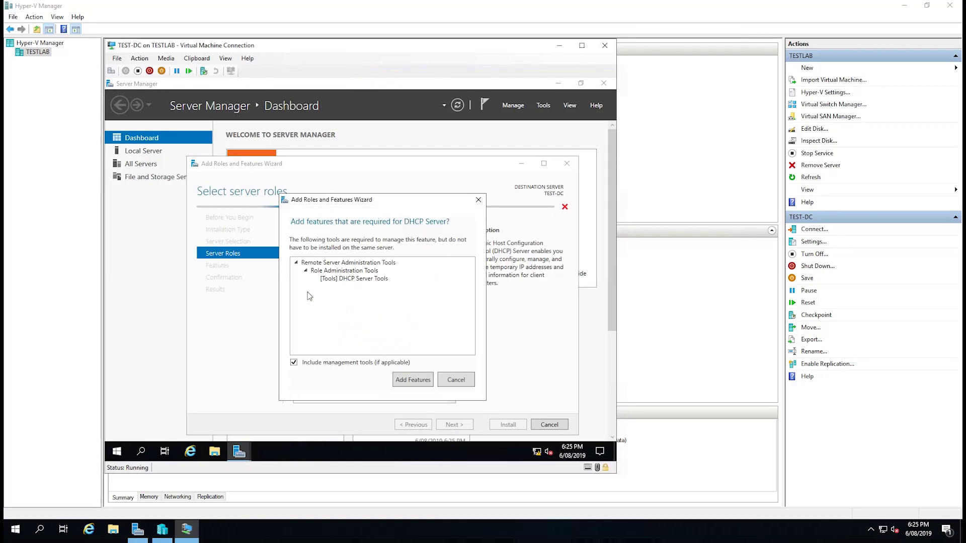
left_click(422, 382)
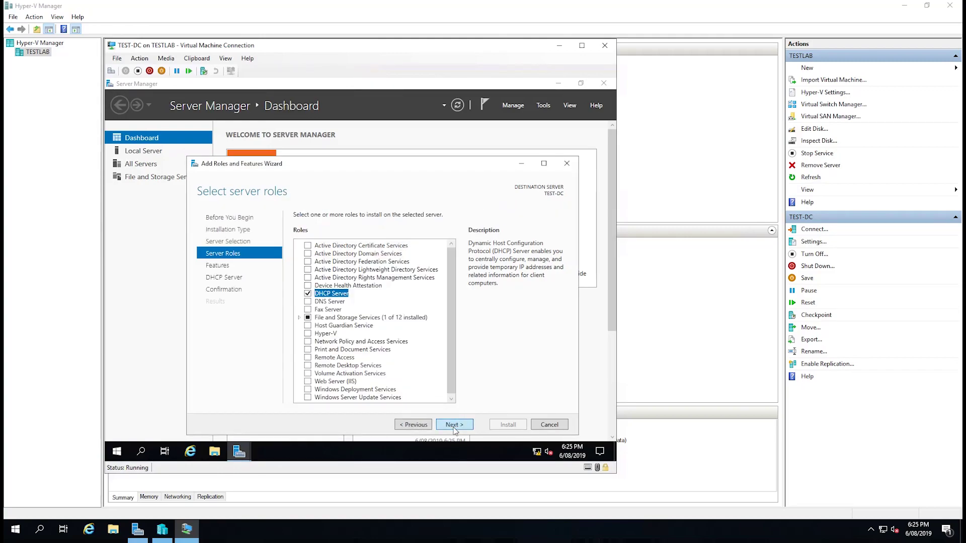
left_click(453, 425)
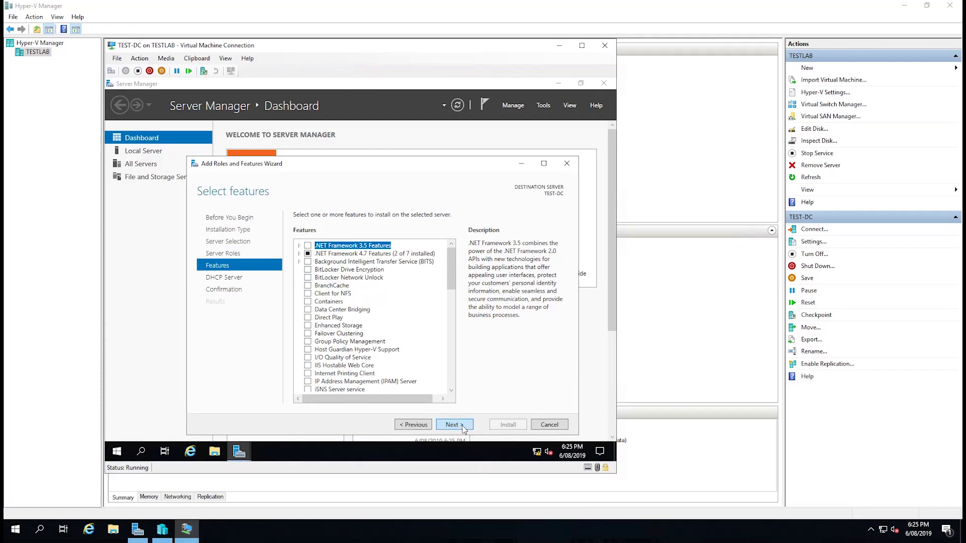
left_click(454, 425)
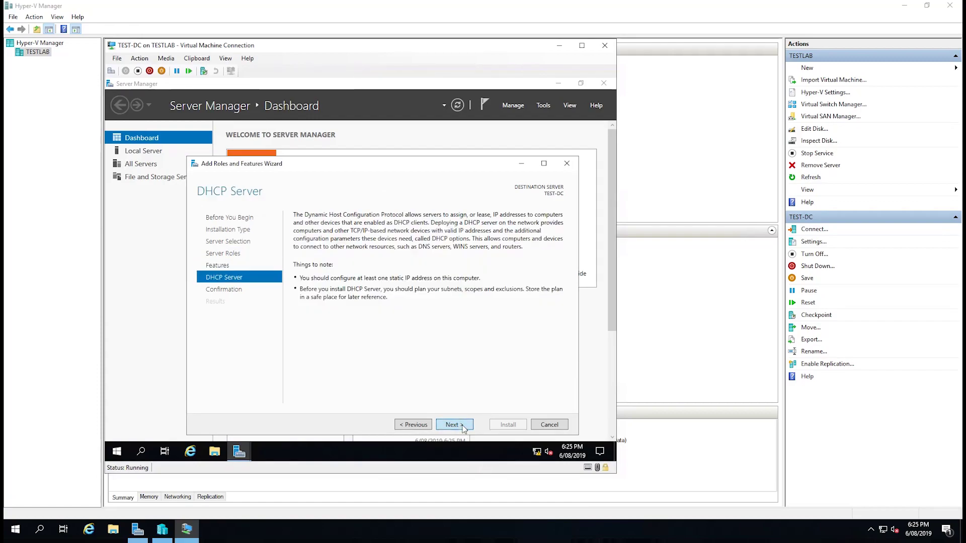
left_click(462, 427)
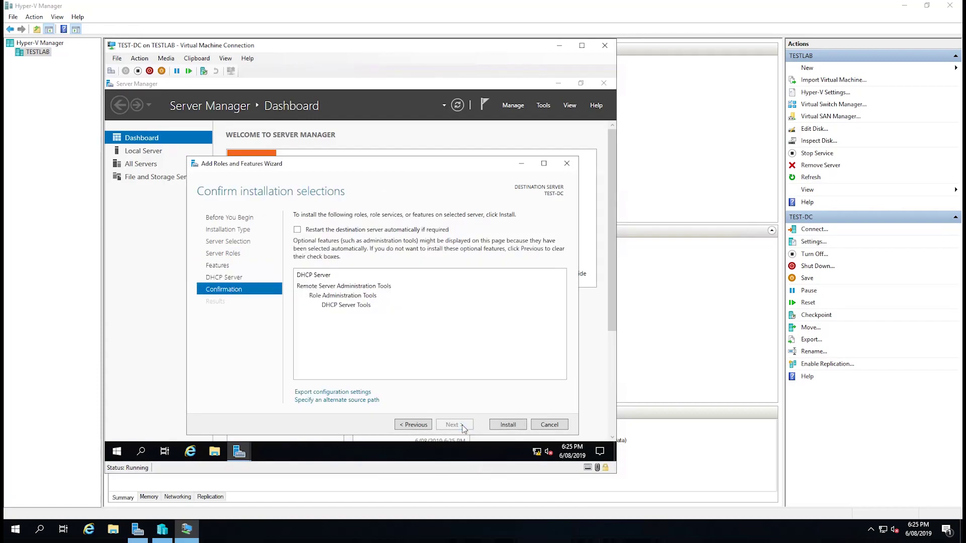
left_click(507, 426)
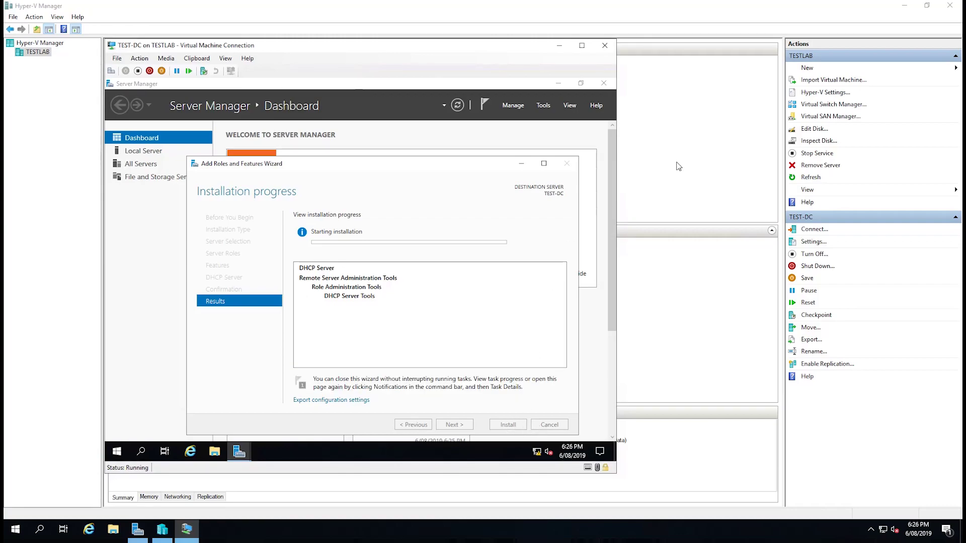
left_click_drag(676, 163, 187, 109)
Create a new virtual machine on the TESTLAB host named TEST-PC, keeping the default generation.
right_click(34, 52)
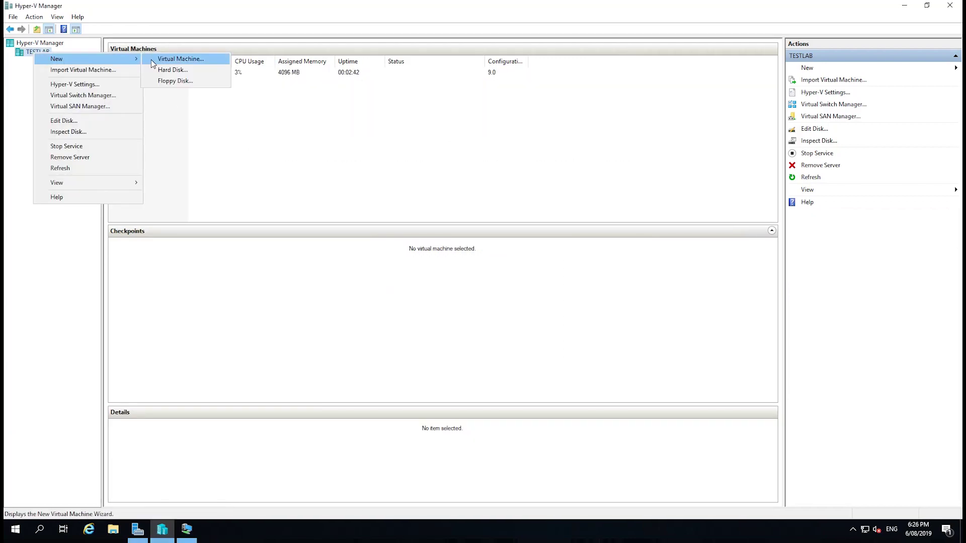
left_click(153, 59)
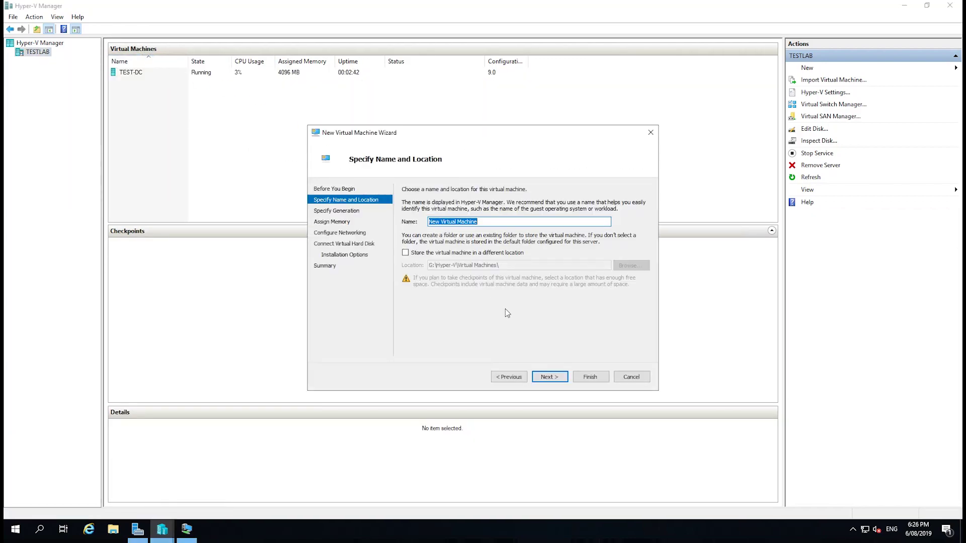
type("TEST-PC")
key("Return")
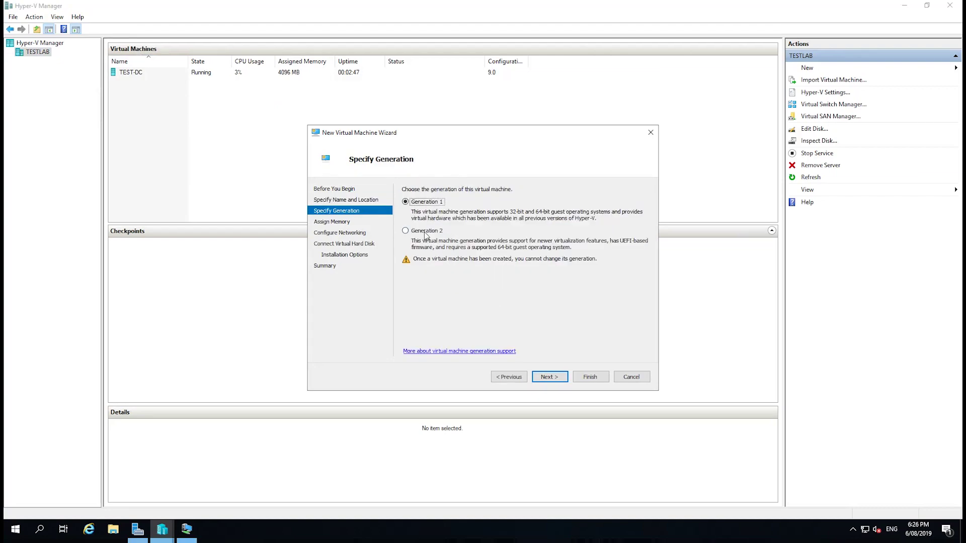
key("Return")
key("Return")
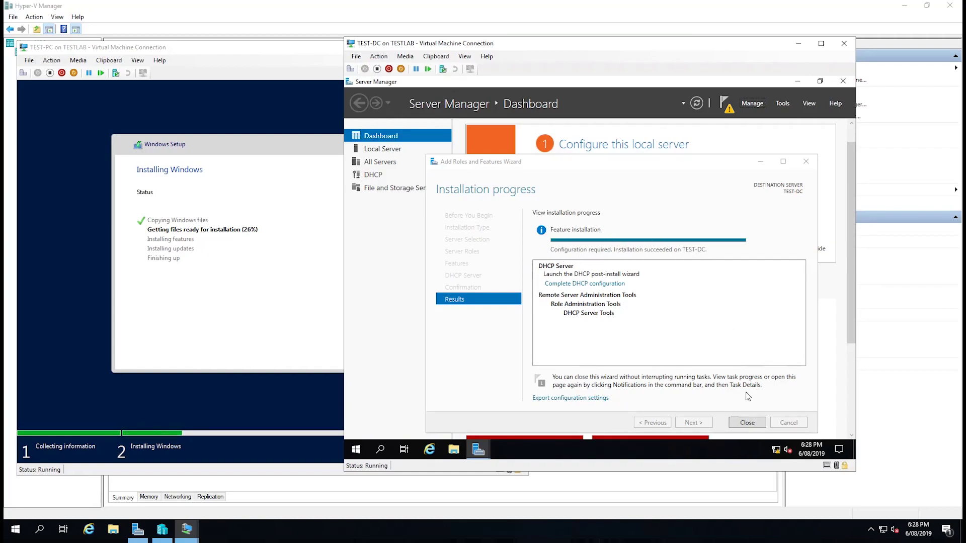
Commit the DHCP post-install configuration, creating the DHCP Administrators and DHCP Users groups.
left_click(750, 425)
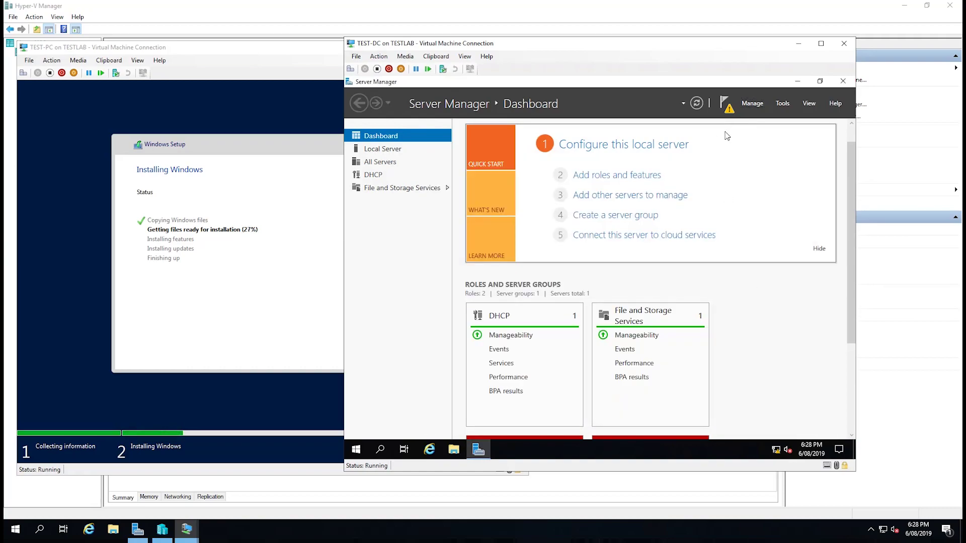
left_click(725, 105)
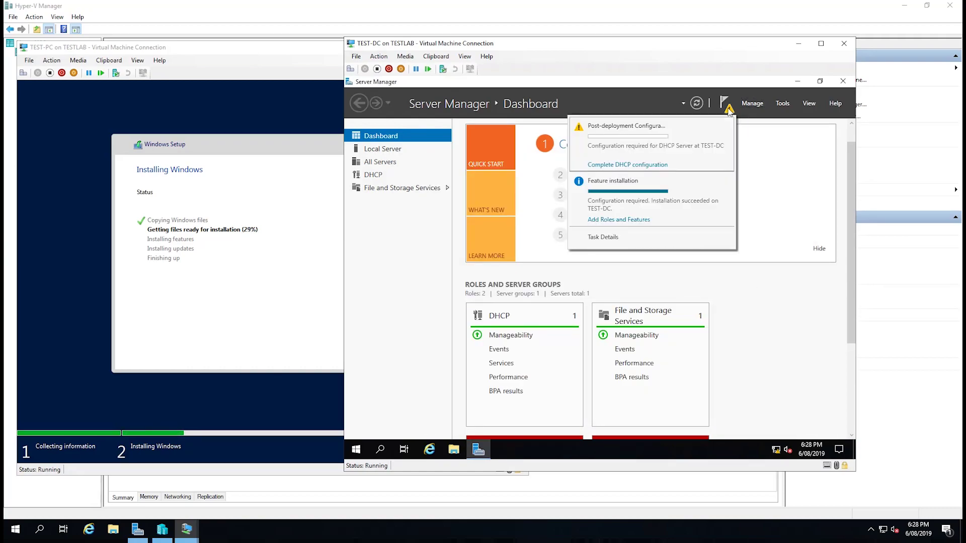
left_click(639, 166)
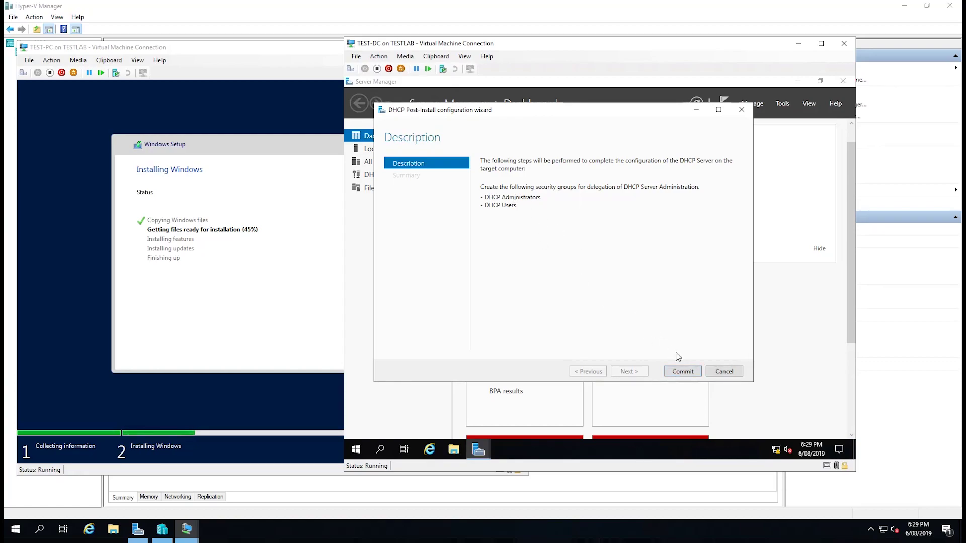
left_click(680, 378)
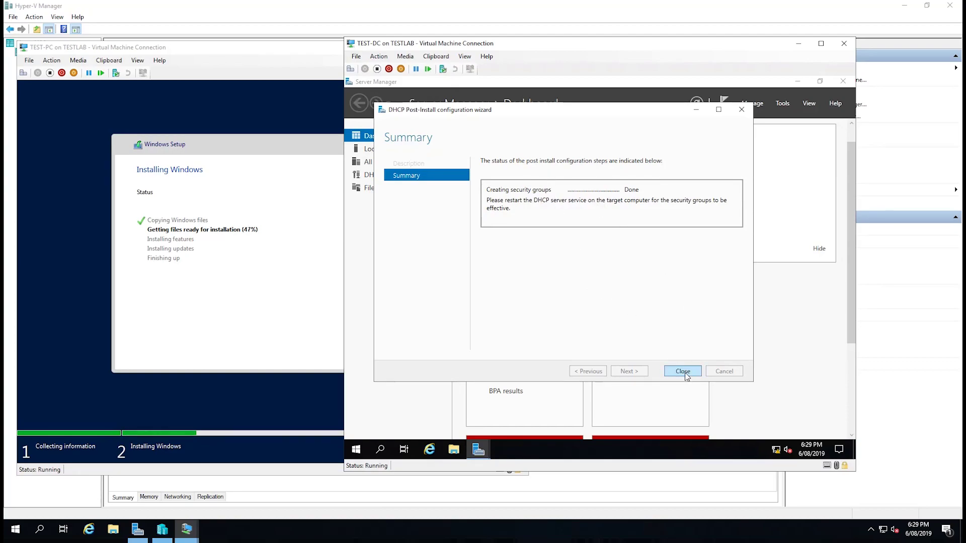
left_click(683, 372)
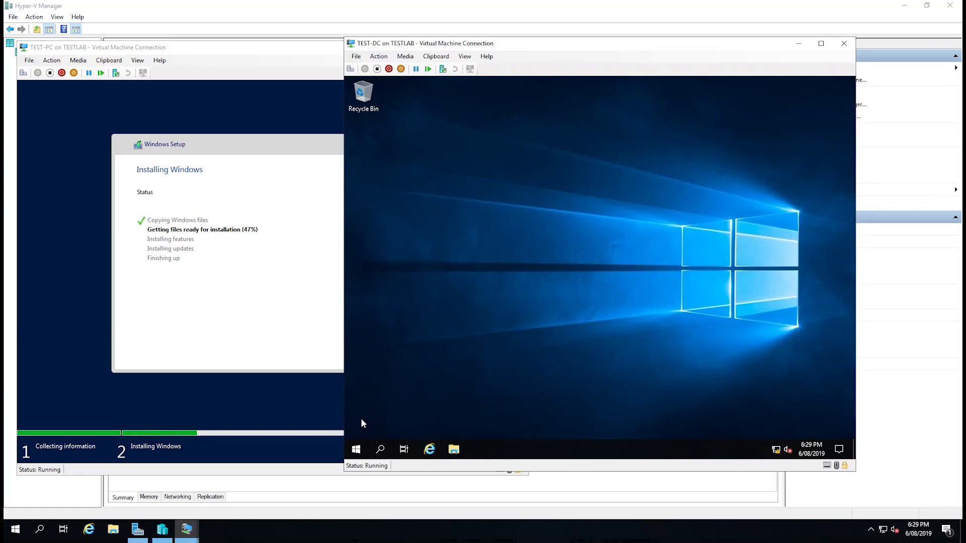
Restart the TEST-DC server from the Start menu's power options.
left_click(357, 448)
left_click(358, 428)
left_click(397, 400)
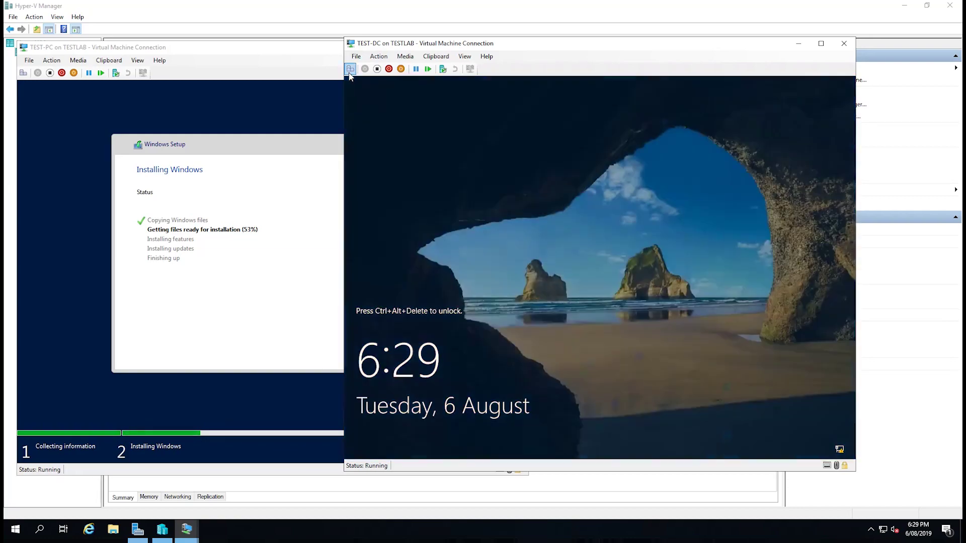
Sign back in to TEST-DC as Administrator with the account password.
left_click(350, 70)
type("Password1!")
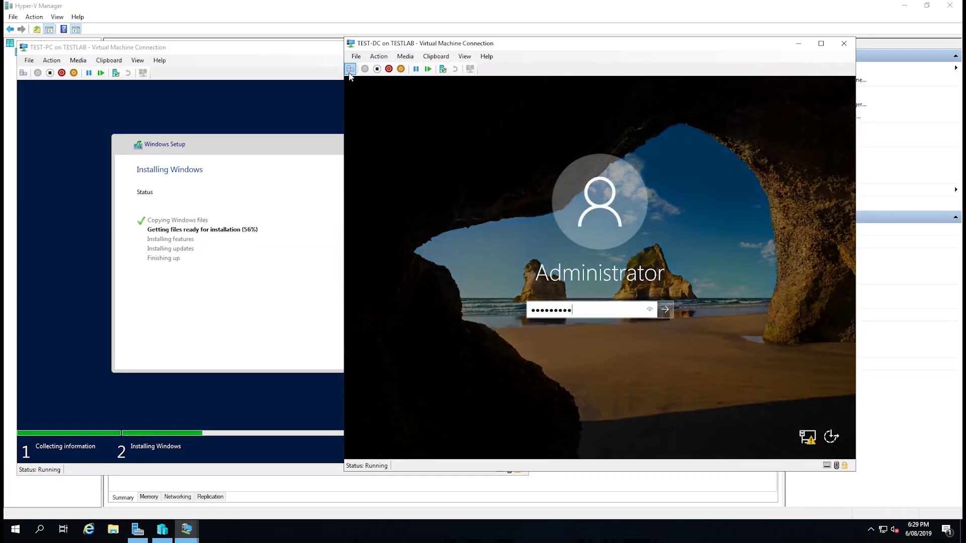
key("Return")
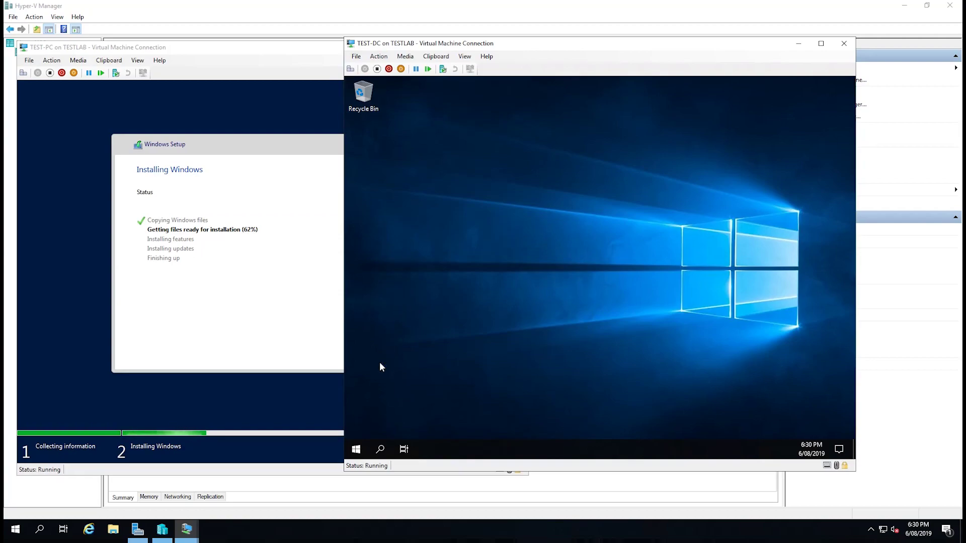
Verify in Computer Management's local Groups that DHCP Administrators and DHCP Users exist, then close it.
right_click(358, 447)
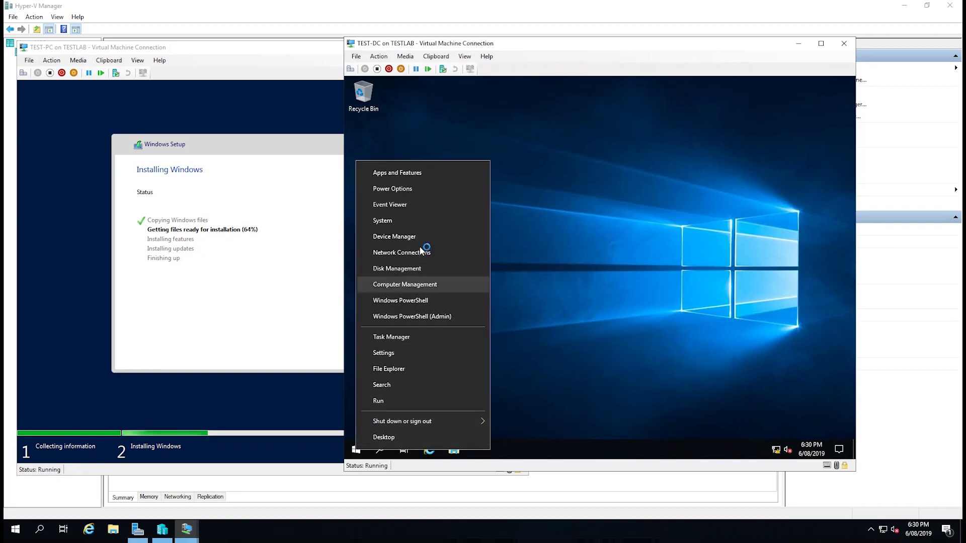
left_click(419, 284)
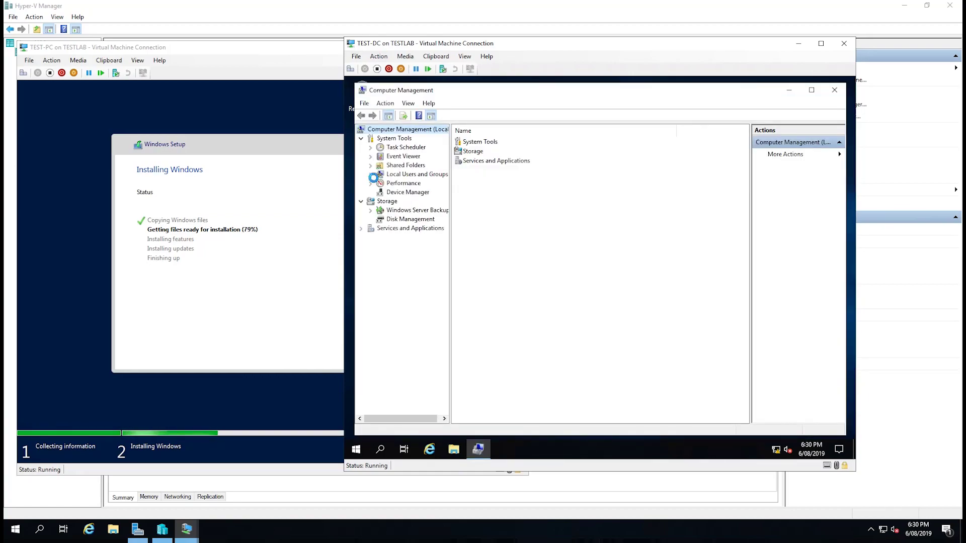
left_click(370, 175)
left_click(404, 193)
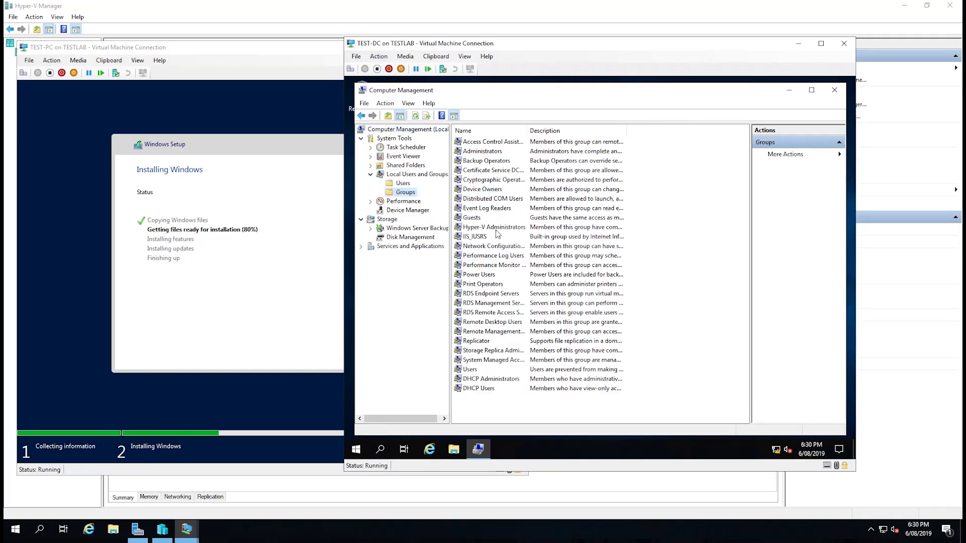
left_click(487, 382)
left_click(491, 391)
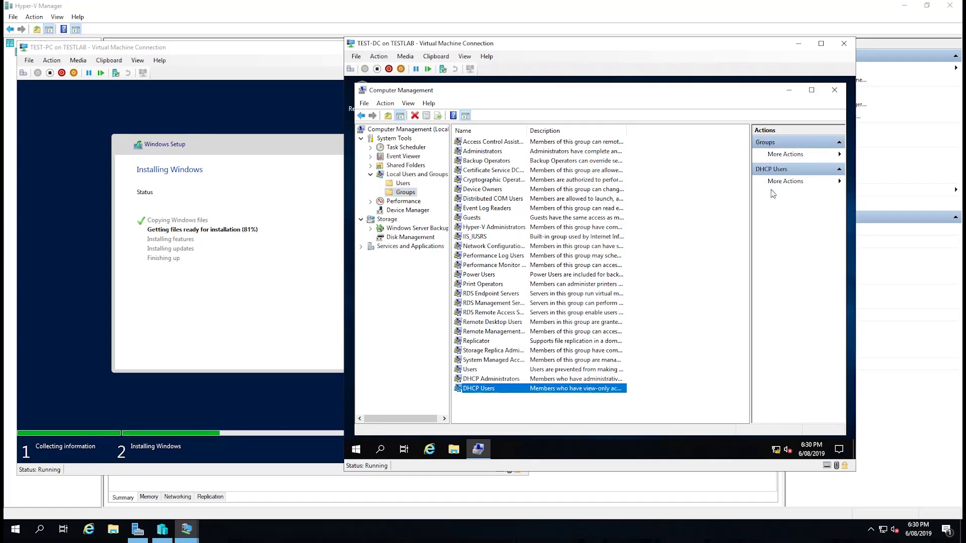
left_click(834, 90)
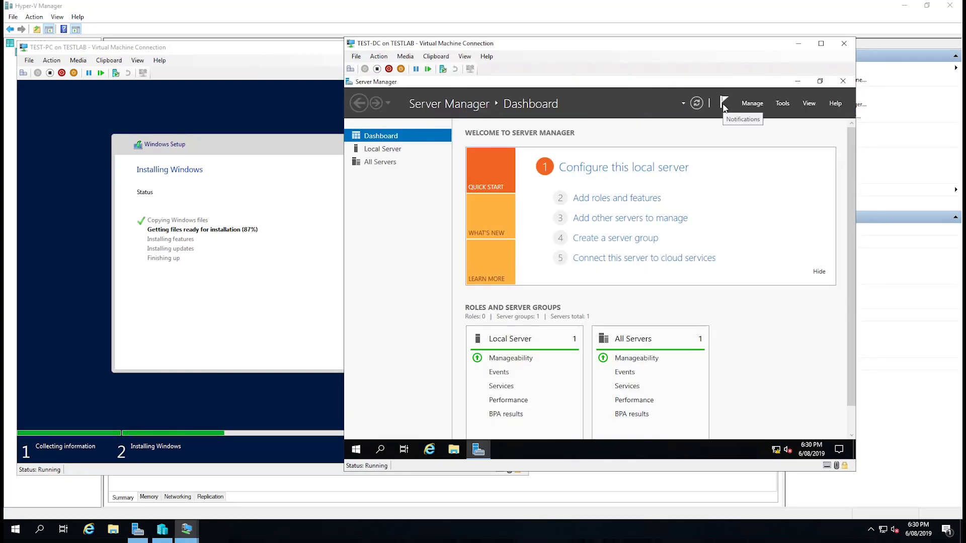
Launch the DHCP console from Server Manager's Tools menu and maximize it.
left_click(724, 108)
left_click(725, 108)
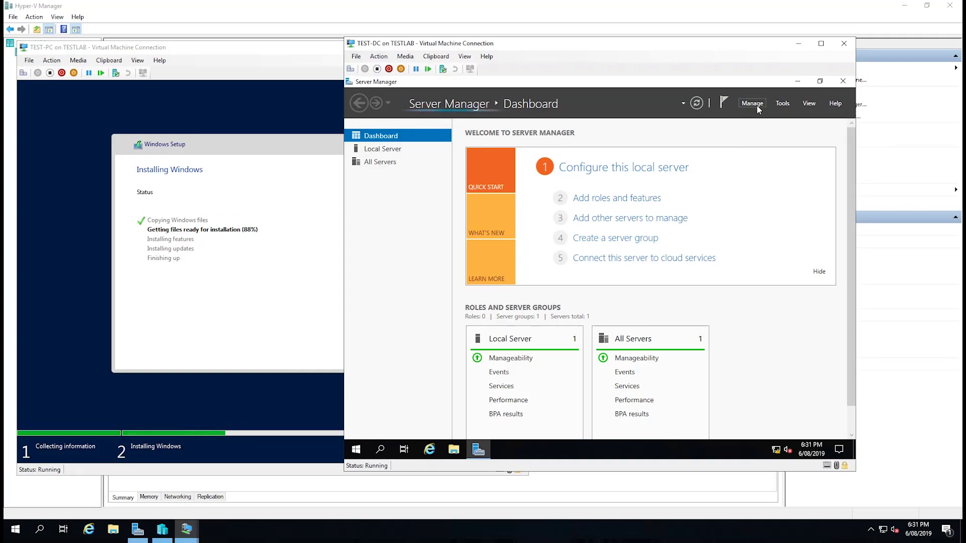
left_click(783, 104)
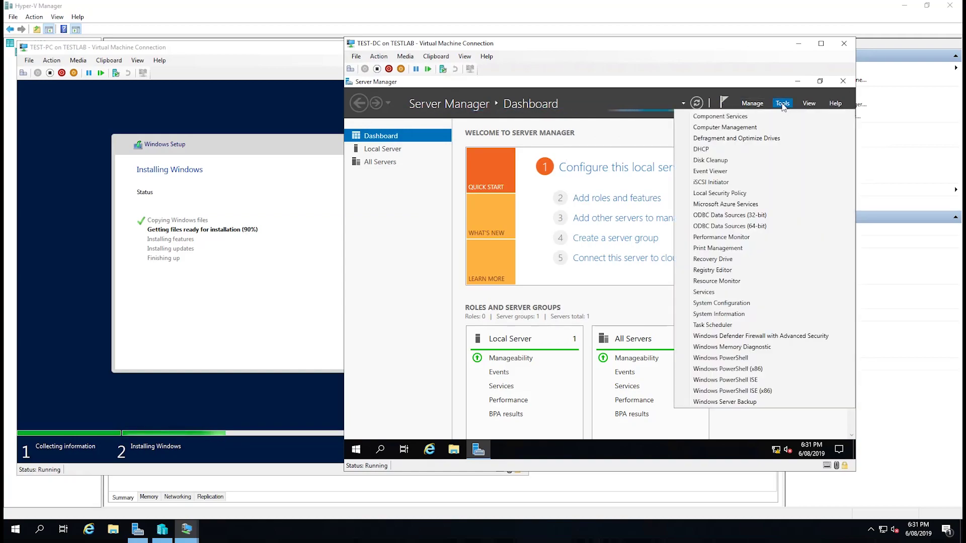
left_click(739, 151)
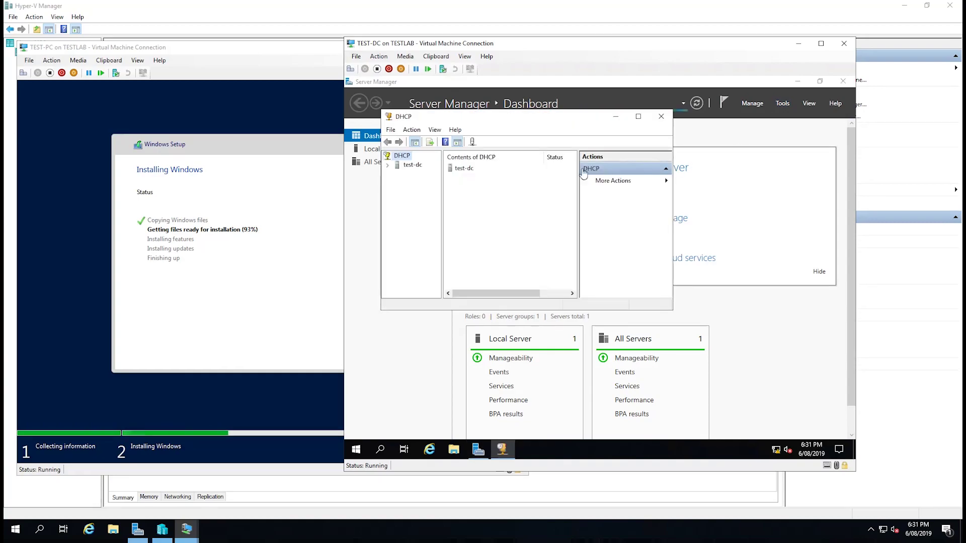
left_click(645, 117)
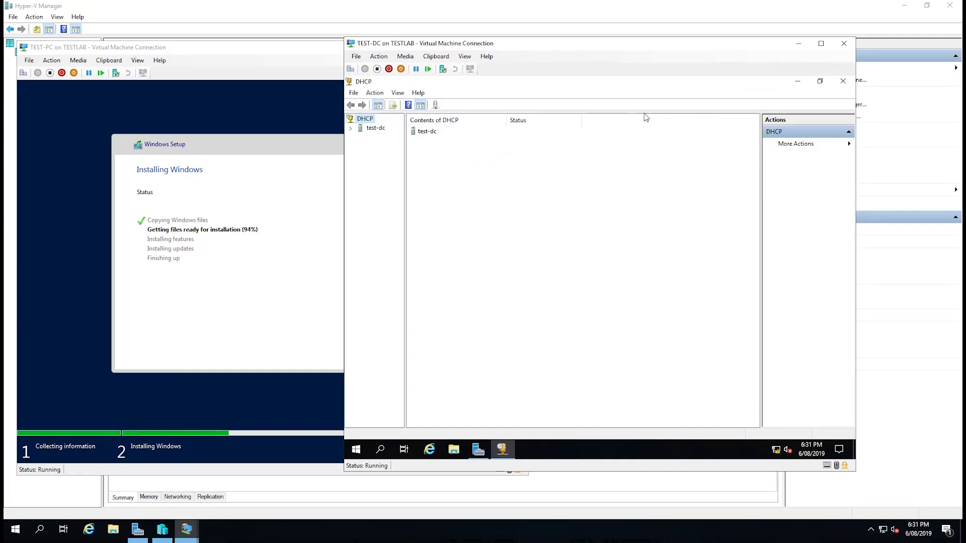
Expand the test-dc server and bring up the IPv4 node's context menu.
left_click(350, 130)
left_click(360, 146)
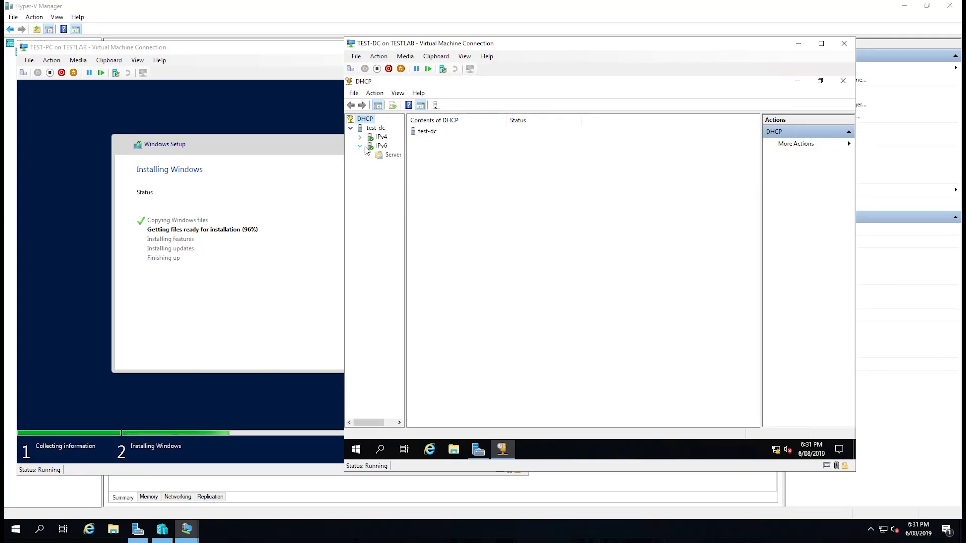
right_click(378, 146)
key("Escape")
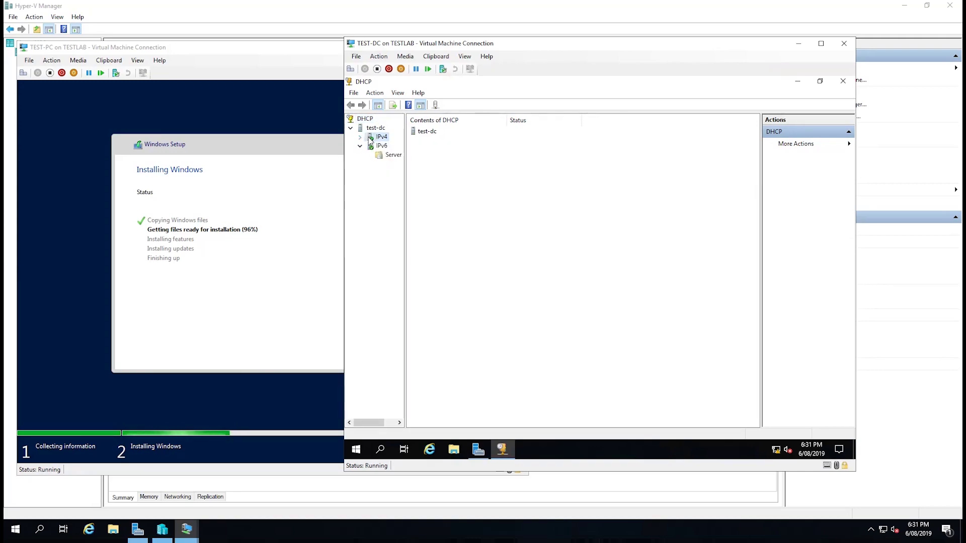
left_click(381, 137)
left_click(360, 138)
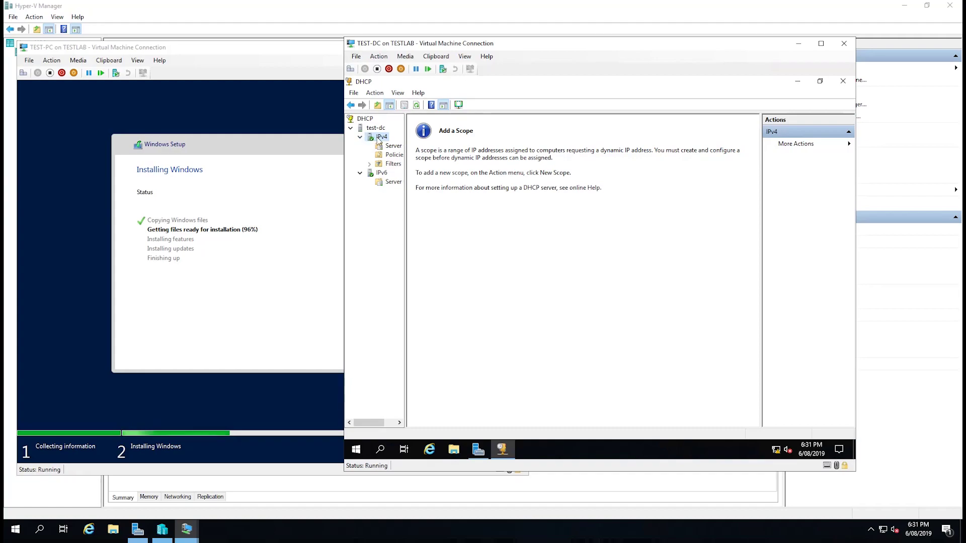
right_click(379, 140)
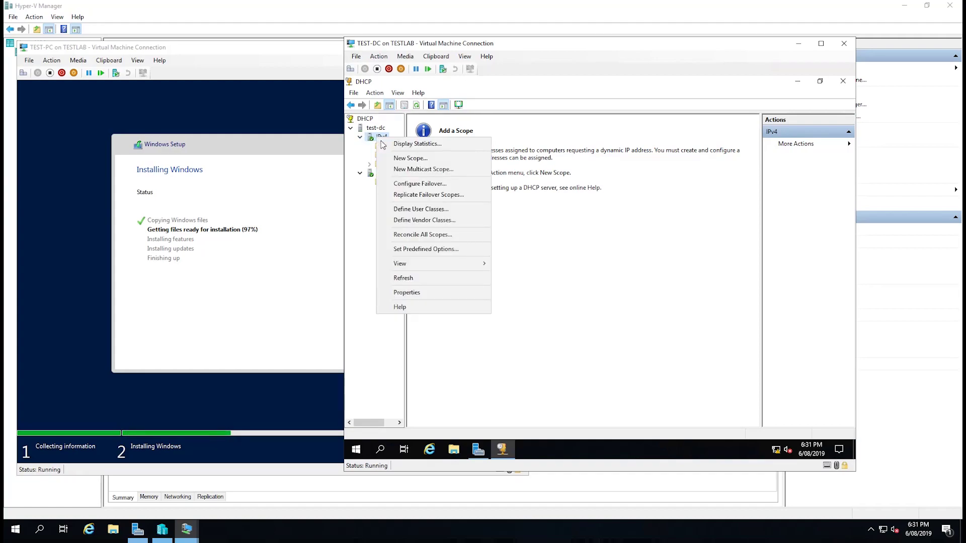
Start the New Scope Wizard and name the scope 'Test Network'.
left_click(408, 159)
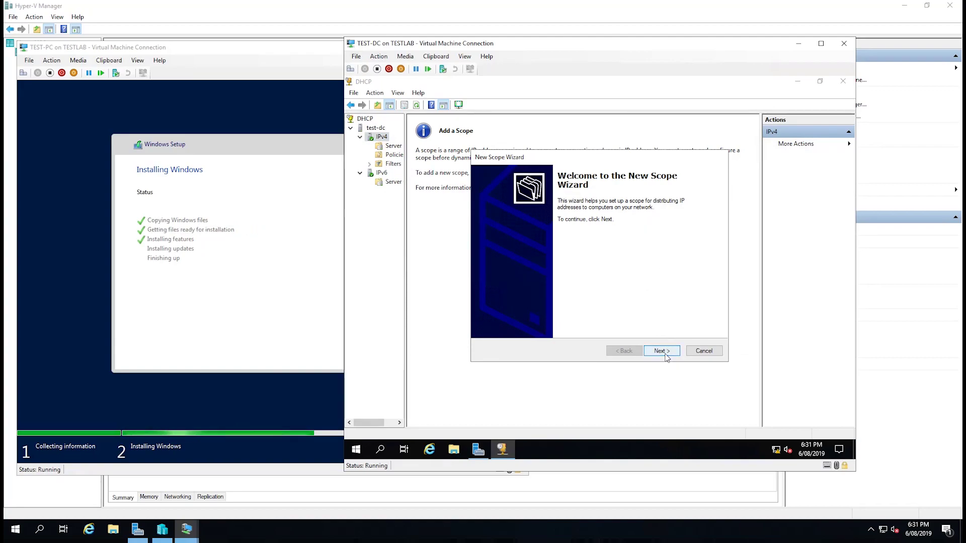
left_click(662, 351)
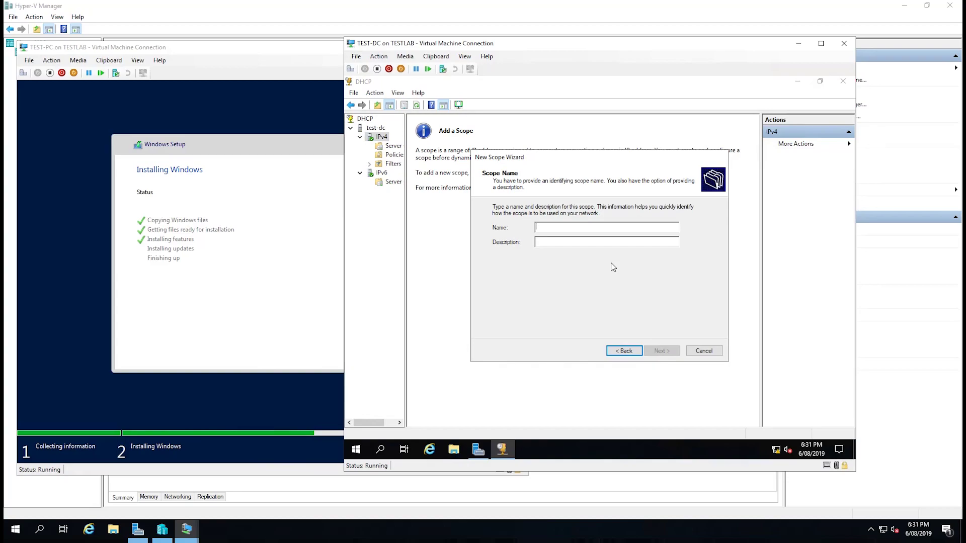
type("Test Network")
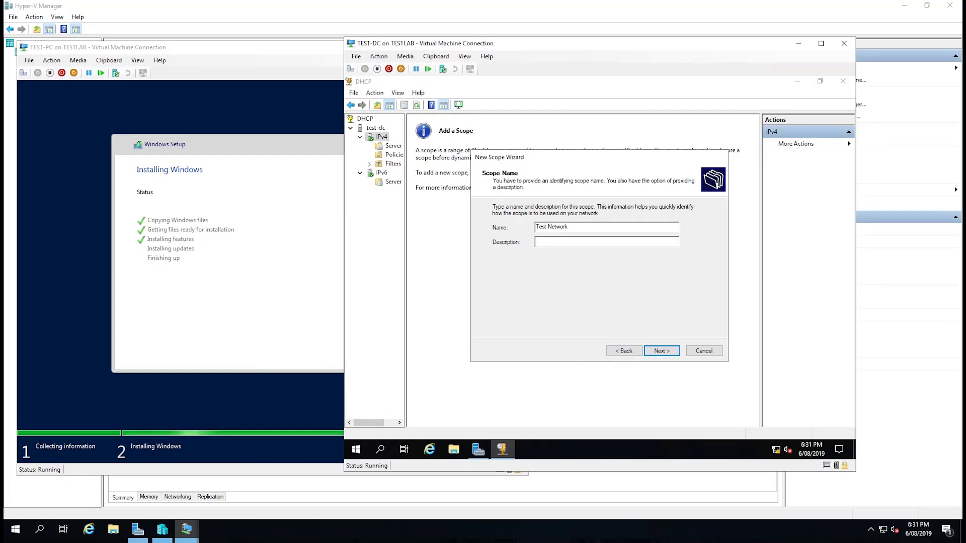
key("Return")
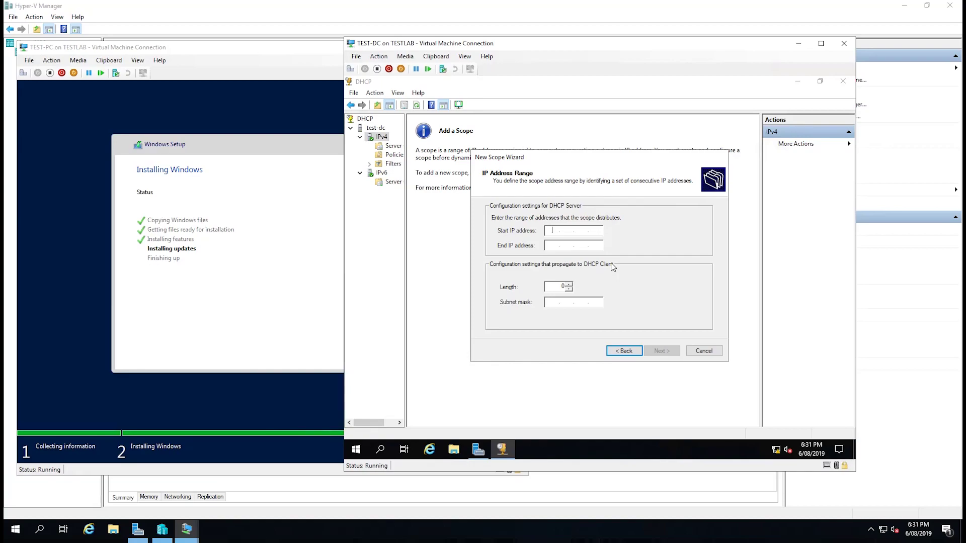
Enter the range 192.168.2.1 to 192.168.2.254, correcting the invalid .255 end address.
type("192.168.2.1")
key("Tab")
type("192.168.2.255")
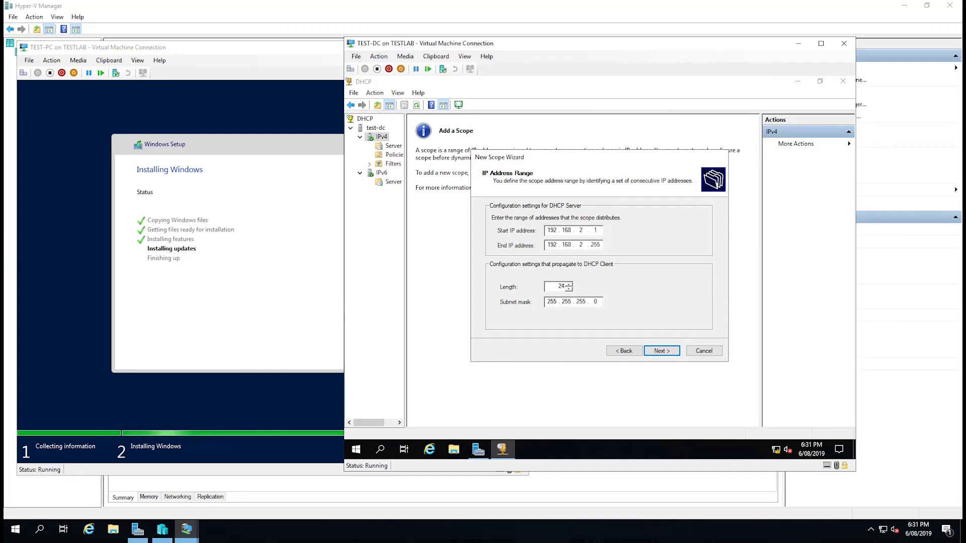
key("Tab")
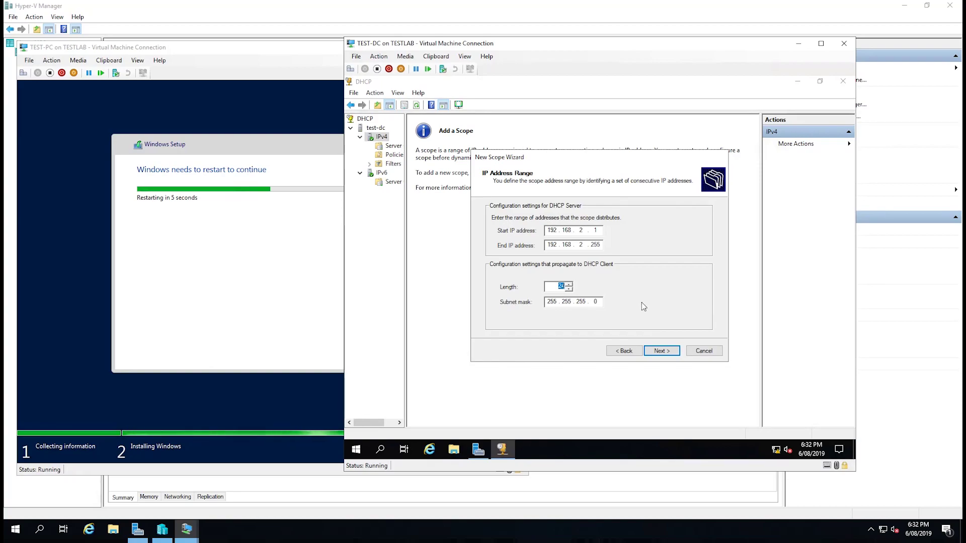
left_click(660, 351)
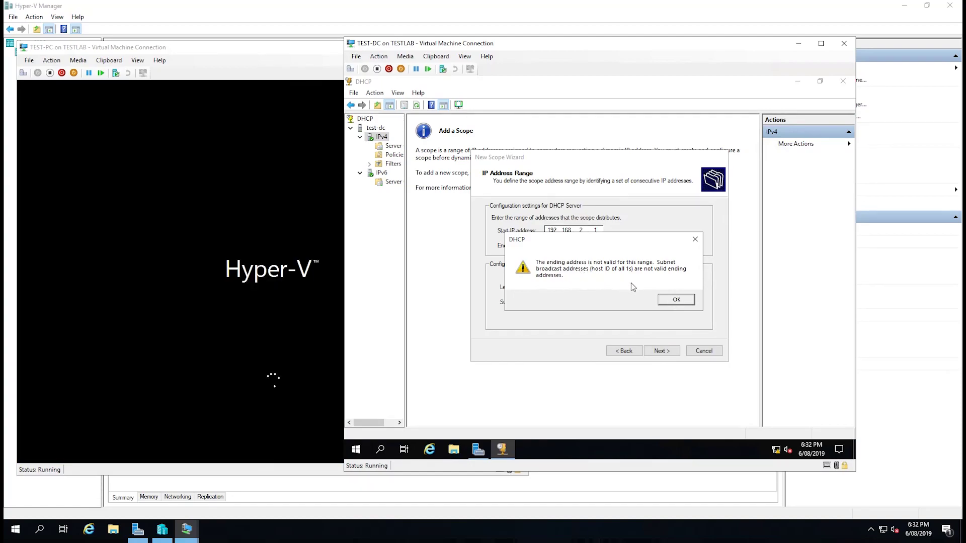
left_click_drag(617, 235, 632, 274)
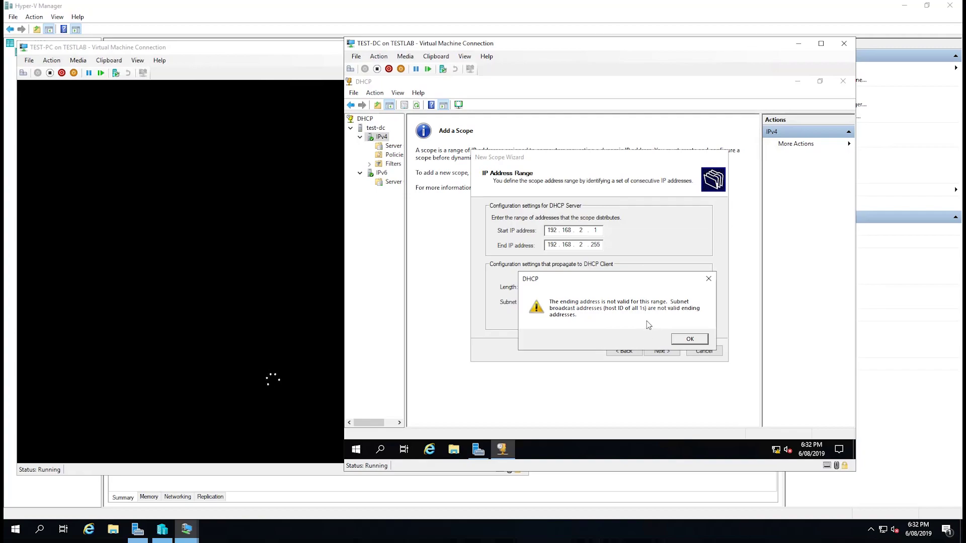
left_click(690, 340)
left_click(599, 245)
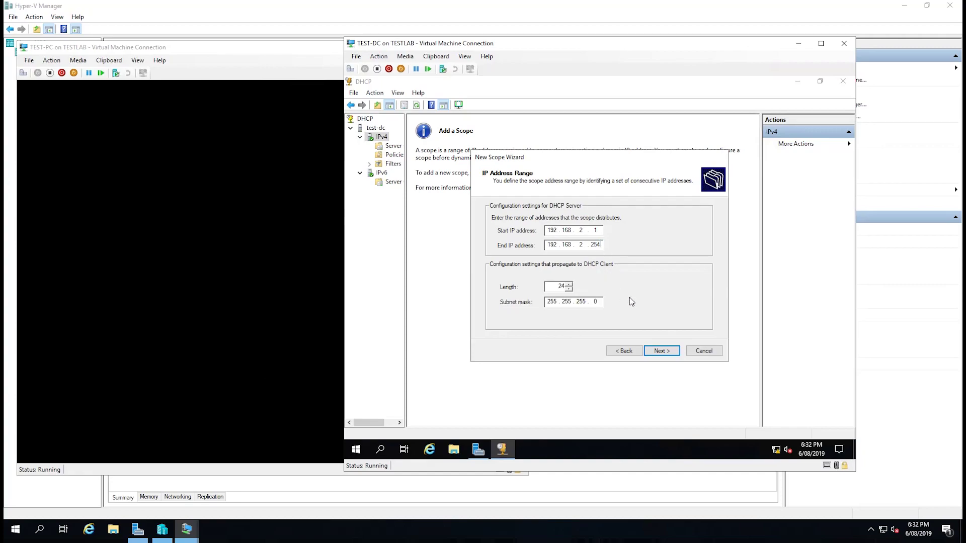
left_click(661, 351)
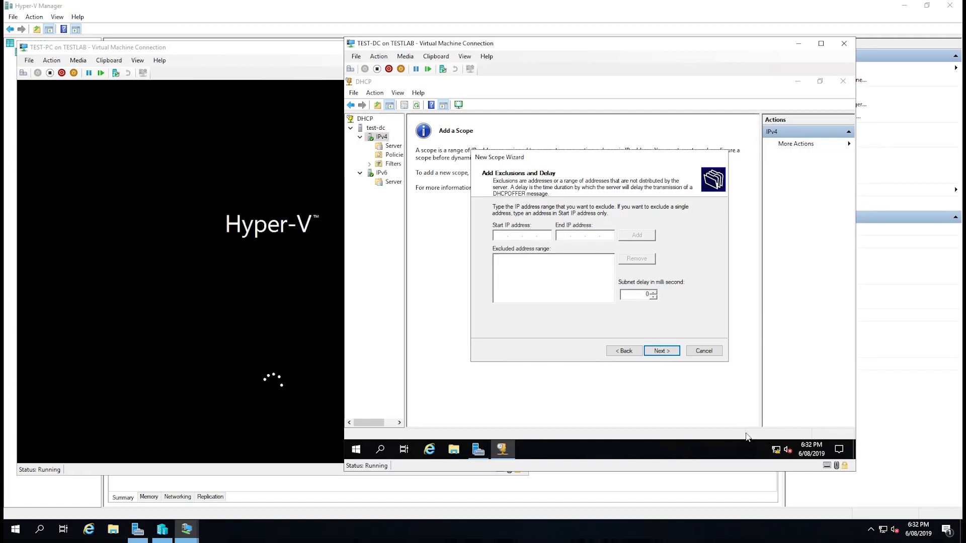
Run ipconfig in Command Prompt to check the server's IP address.
left_click(356, 450)
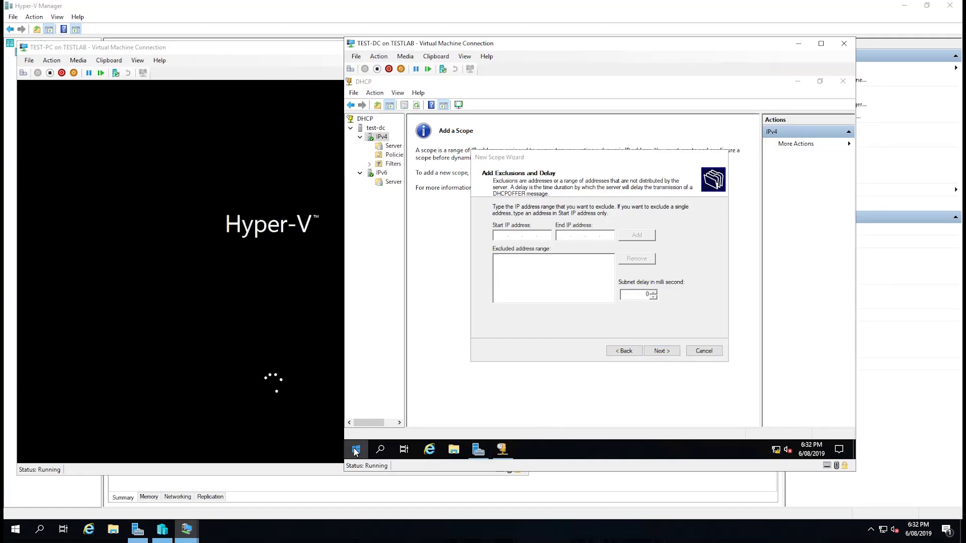
left_click(356, 449)
type("cmd")
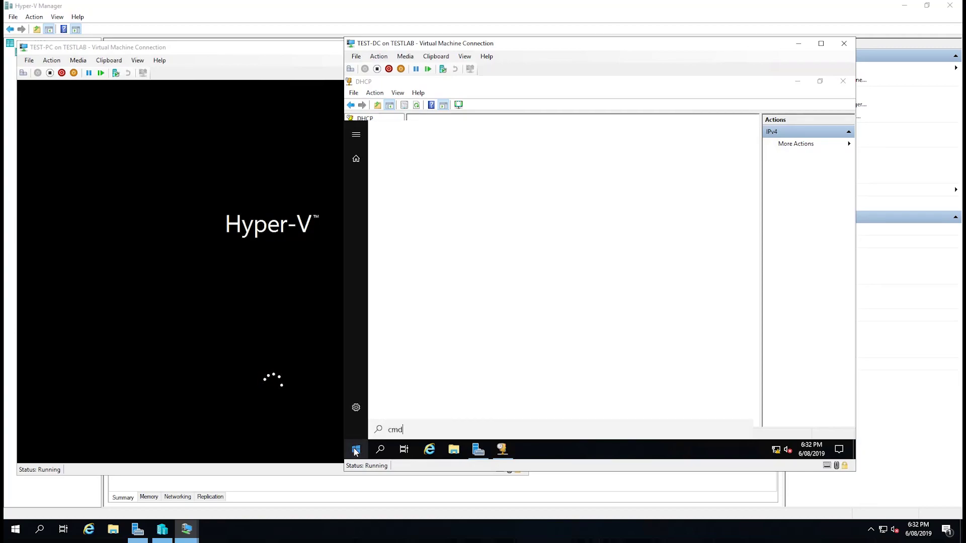
key("Return")
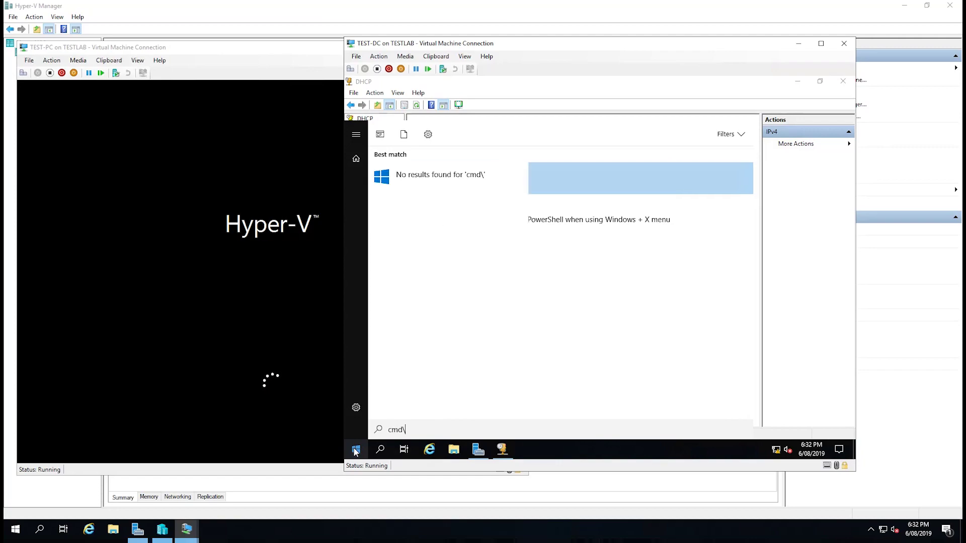
type("ipconfig")
key("Return")
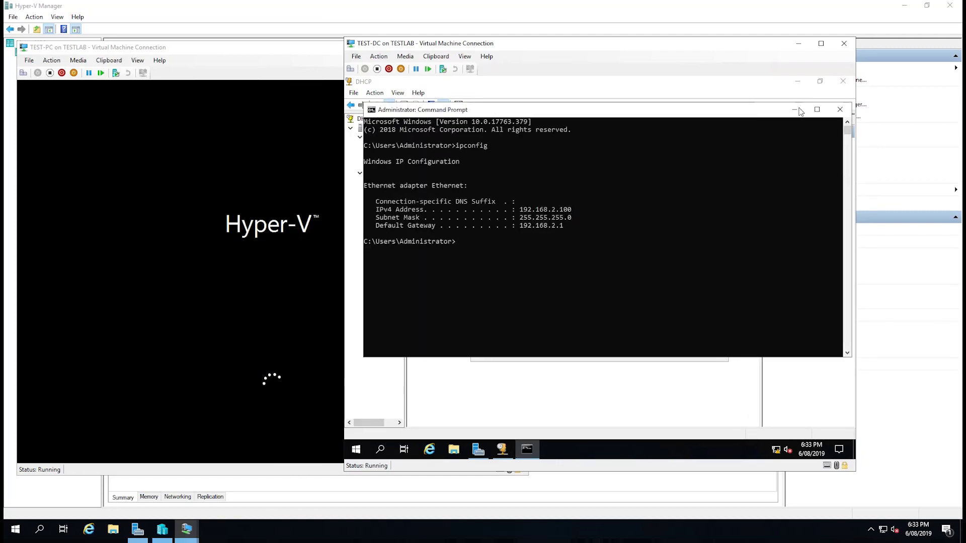
left_click(794, 109)
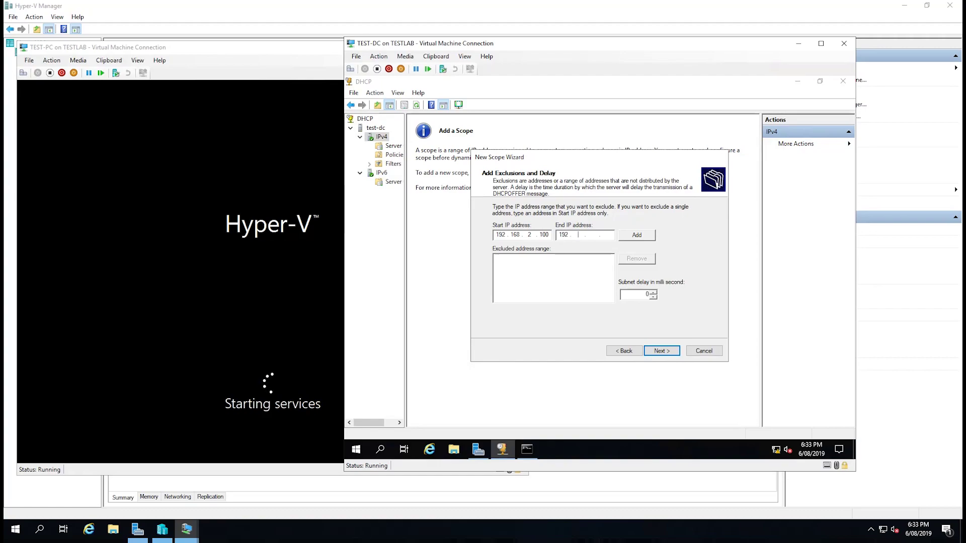
Add 192.168.2.100 and 192.168.2.1 to the scope's excluded addresses.
type("168 ")
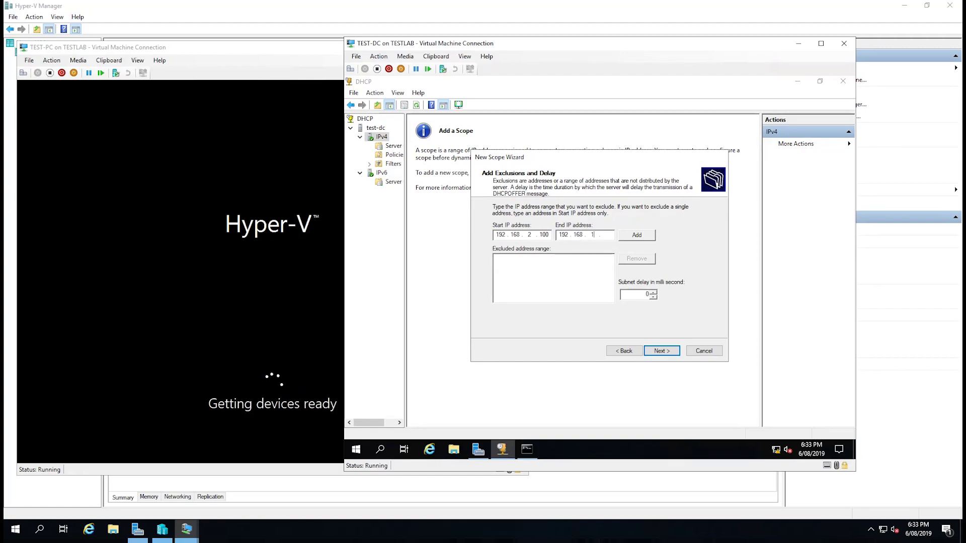
type("00")
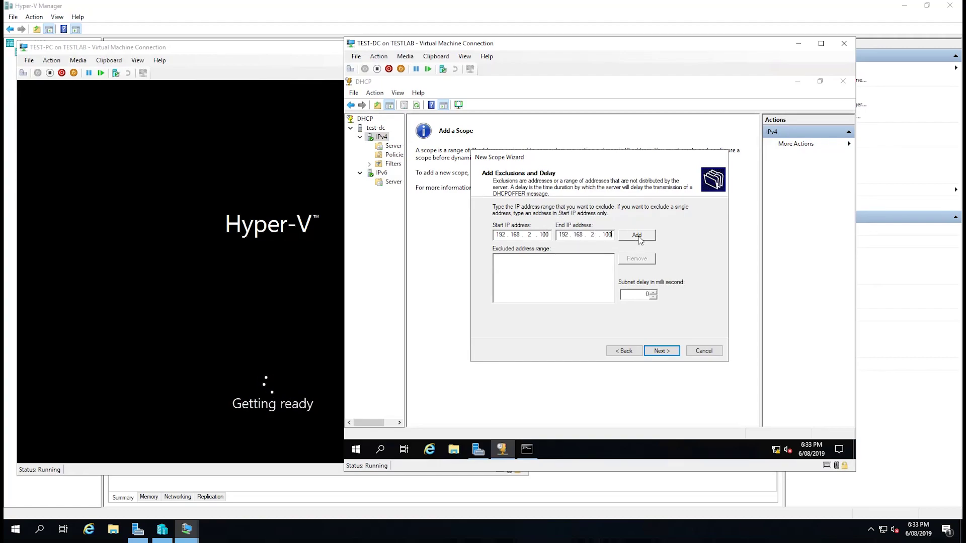
left_click(637, 236)
type("192")
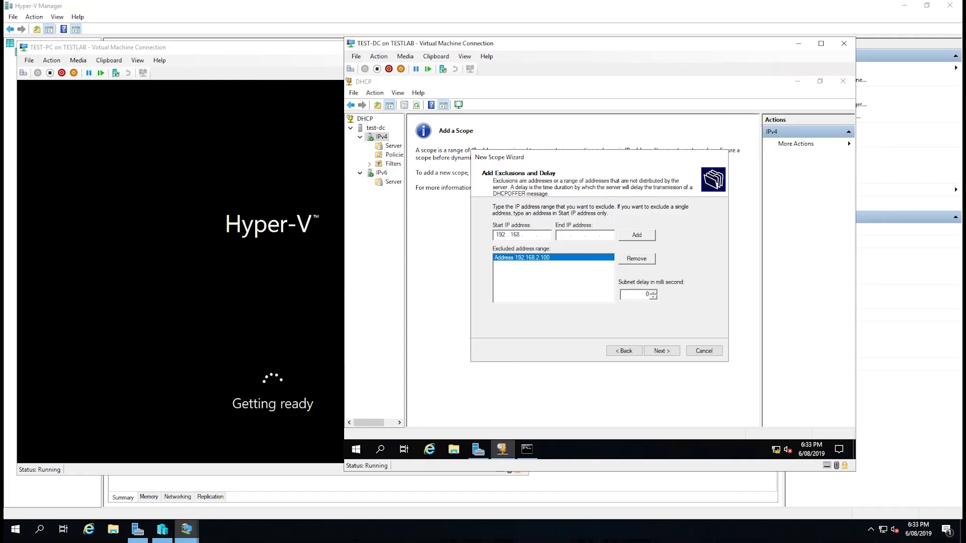
type(".1")
key("Tab")
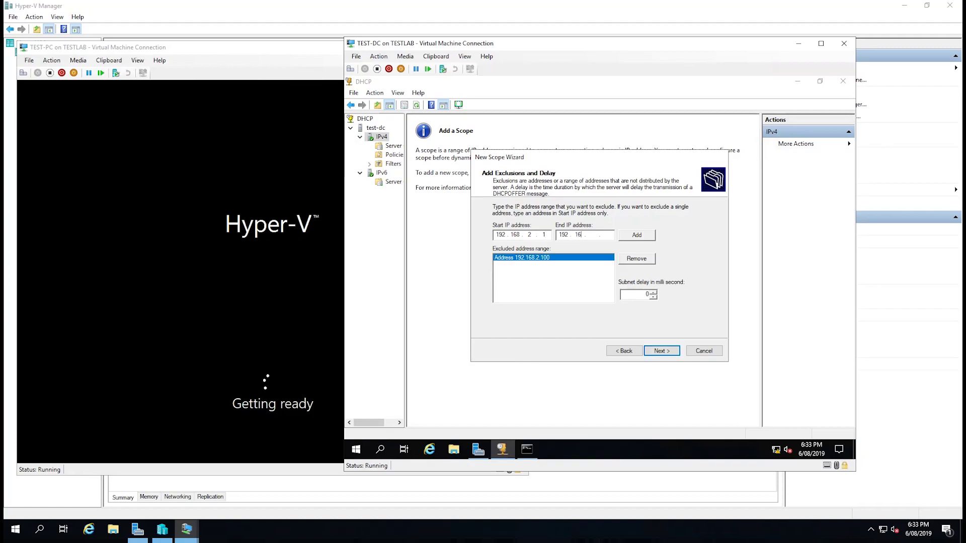
left_click(650, 237)
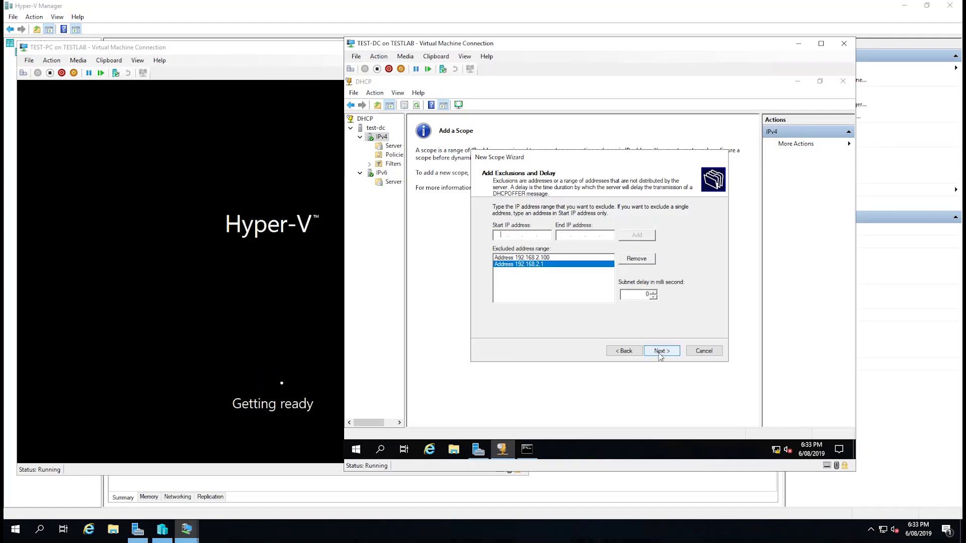
Keep the default 8-day lease and opt to configure DHCP options now.
left_click(661, 351)
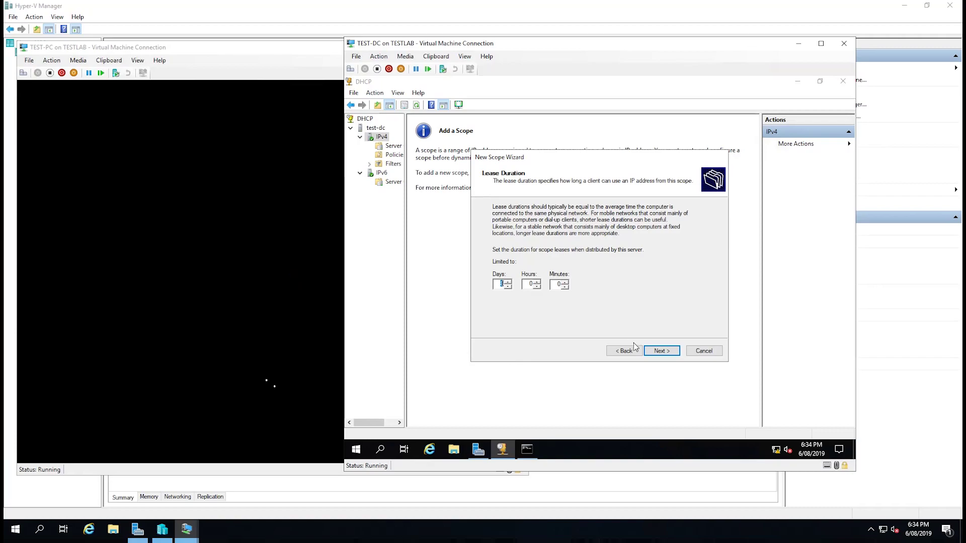
left_click(661, 351)
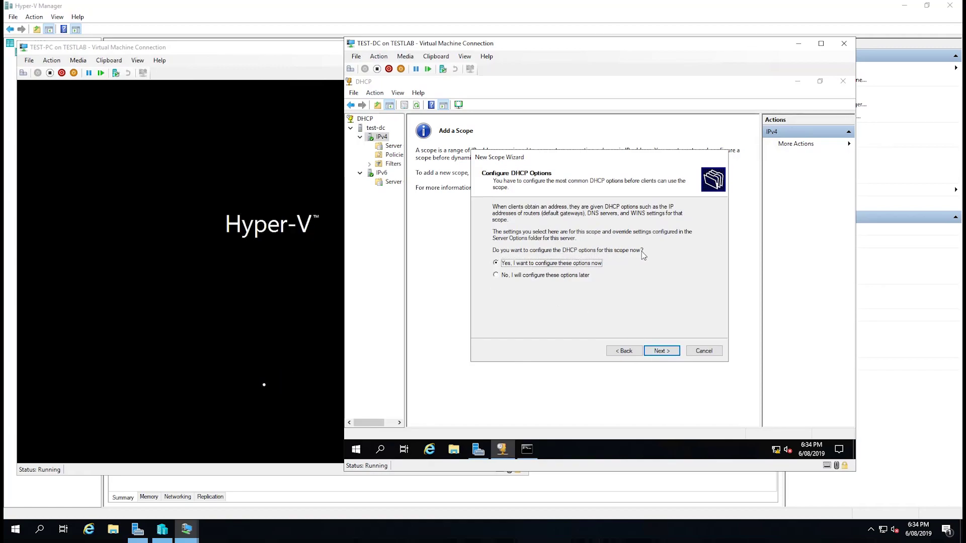
left_click(663, 352)
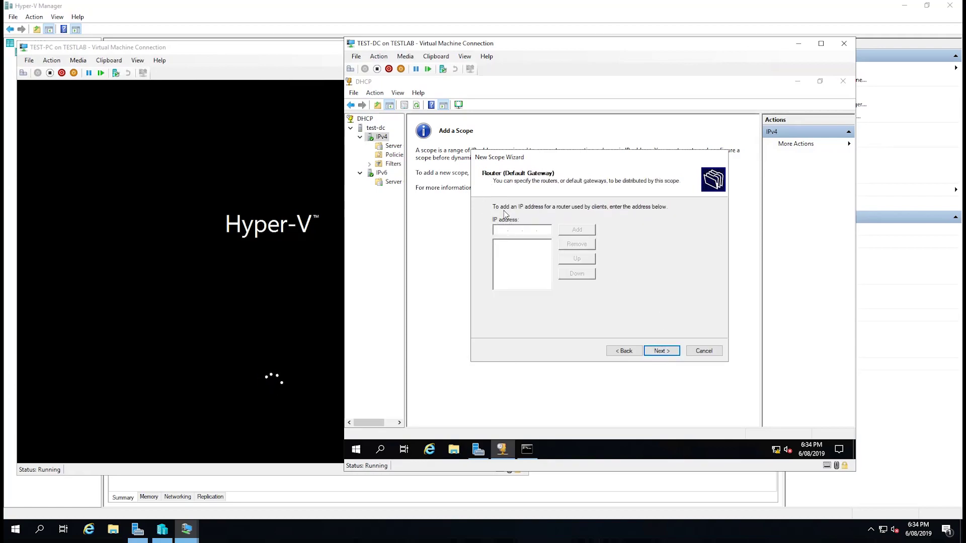
Add 192.168.2.1 as the scope's default gateway.
type("192.168.2.")
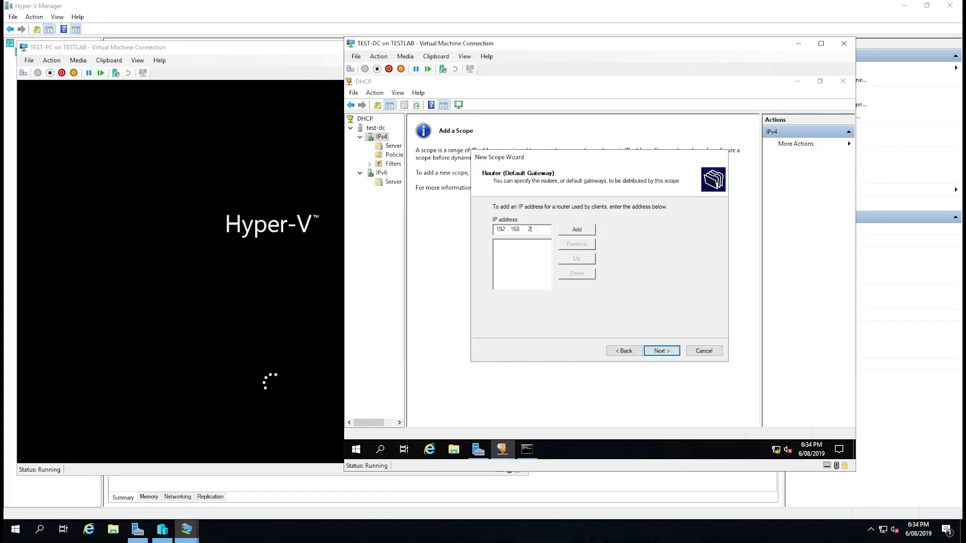
type("1")
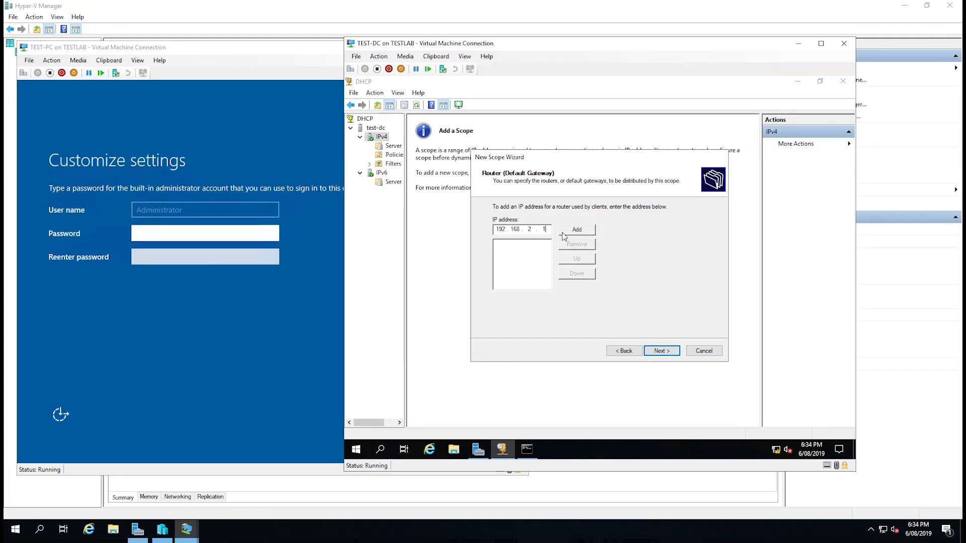
left_click(572, 233)
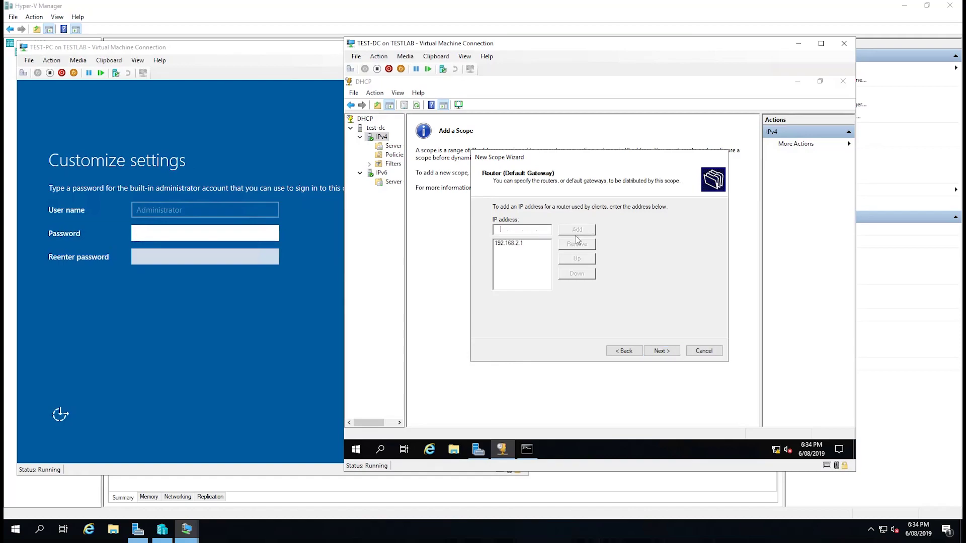
left_click(659, 351)
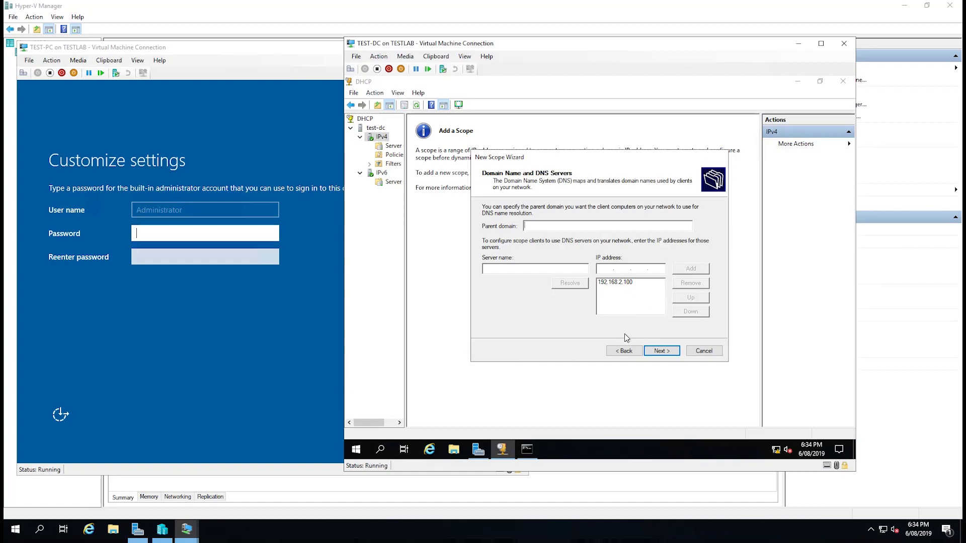
Keep 192.168.2.100 as DNS server, skip WINS, and activate the scope.
left_click(626, 283)
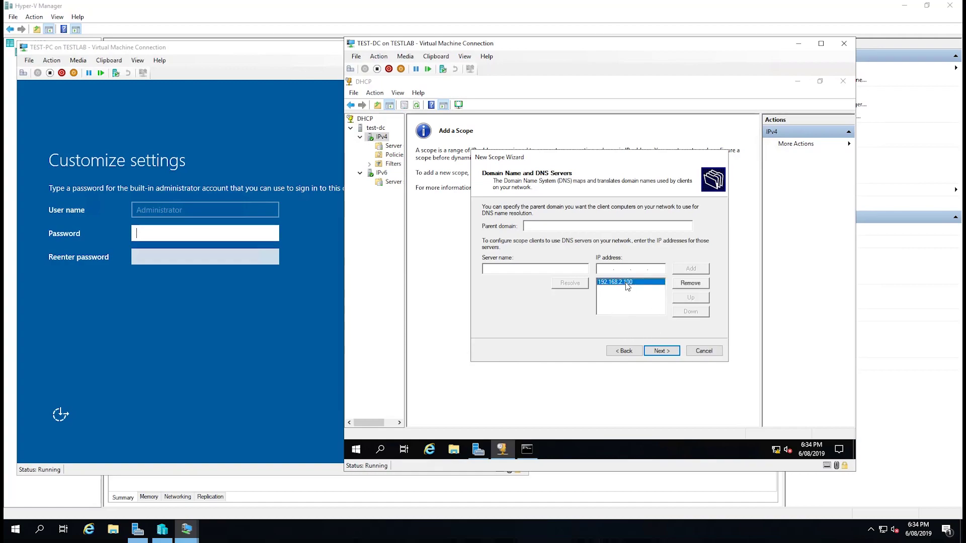
left_click(662, 351)
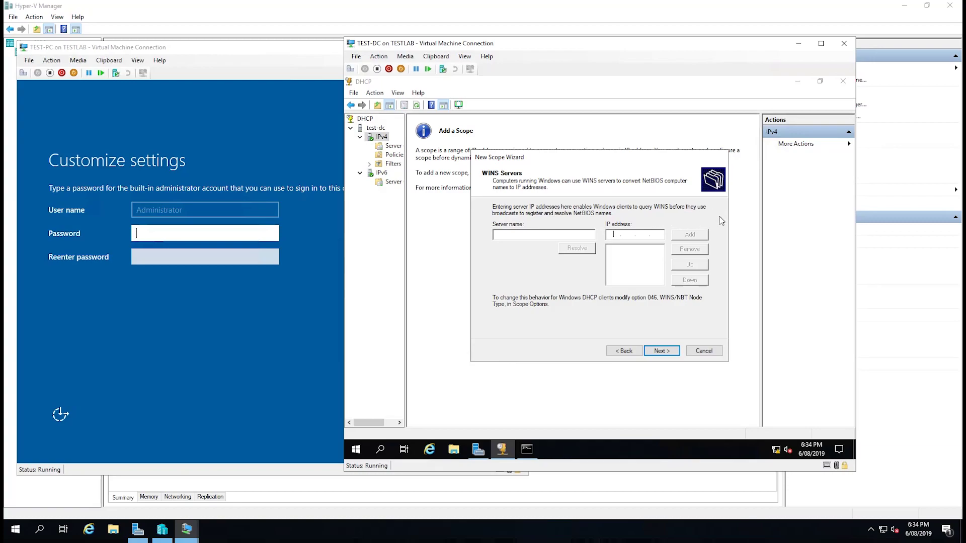
left_click(665, 352)
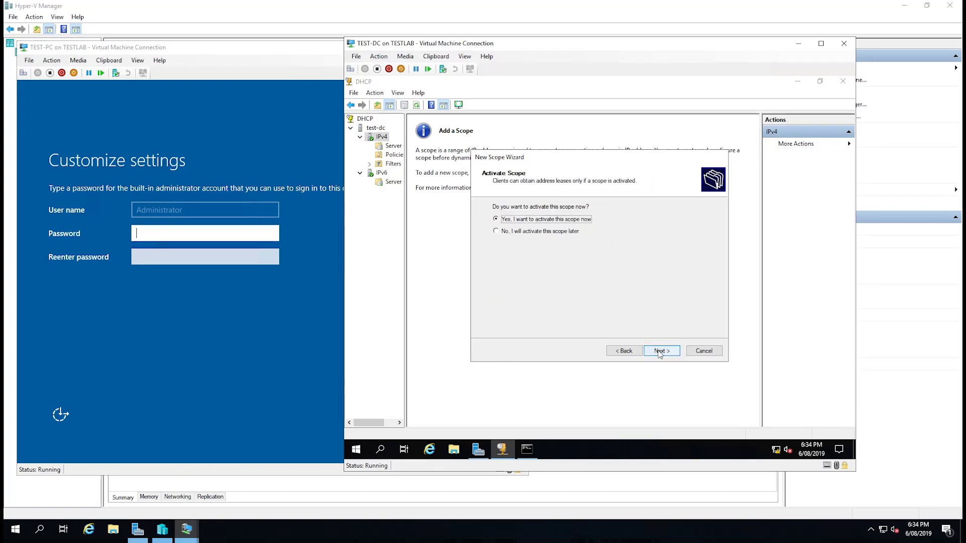
left_click(655, 350)
left_click(661, 350)
Enter and confirm TEST-PC's Administrator password to finish its setup, then return to TEST-DC.
left_click(332, 262)
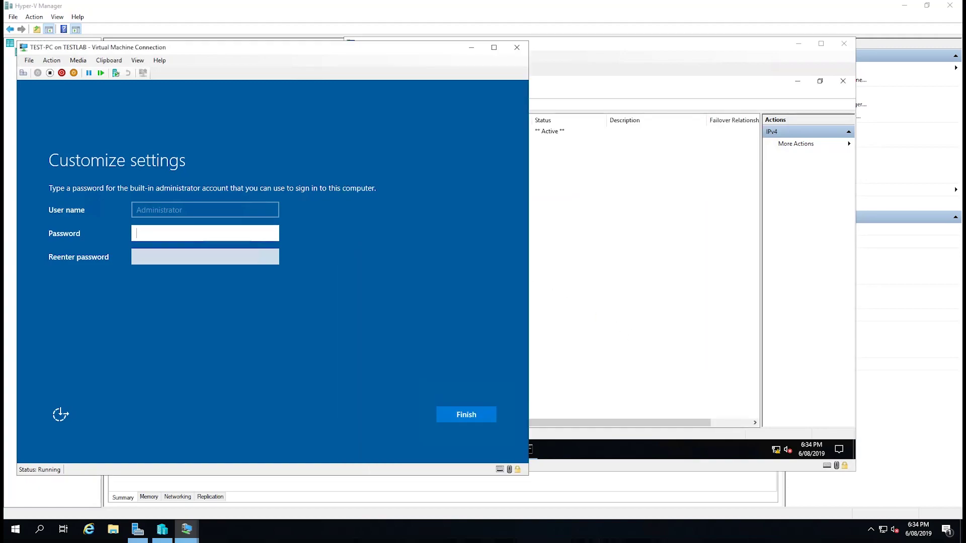
type("Pa$$w123")
key("Tab")
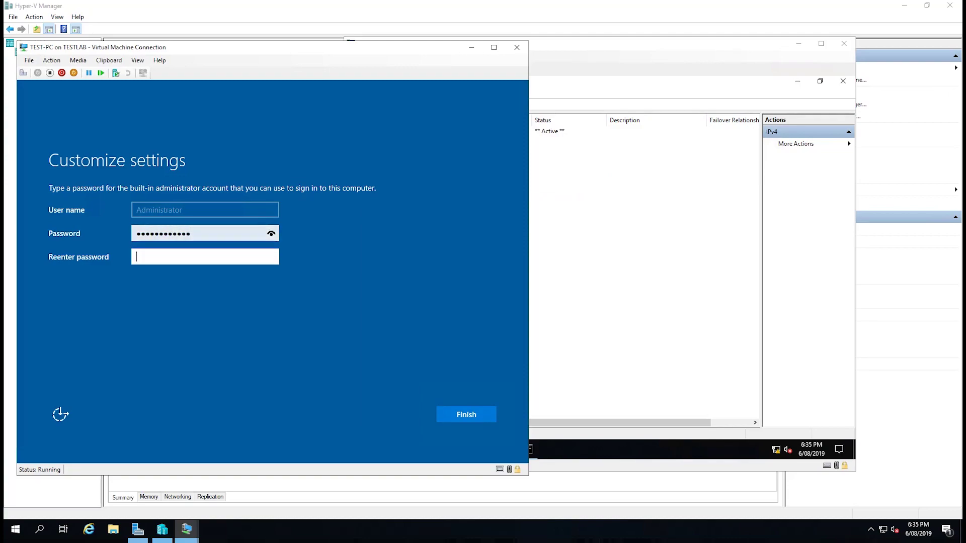
type("Pa$$w0rd12")
left_click(471, 421)
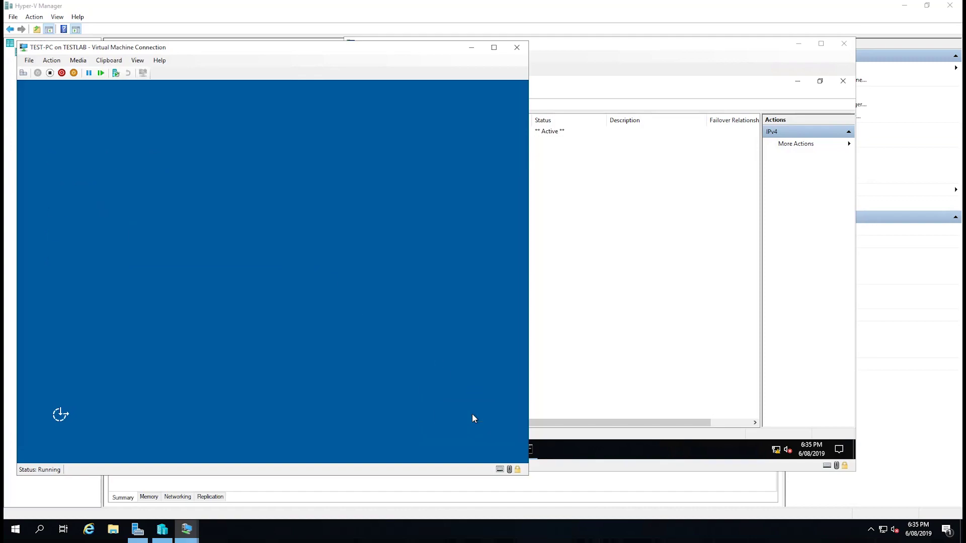
left_click(587, 377)
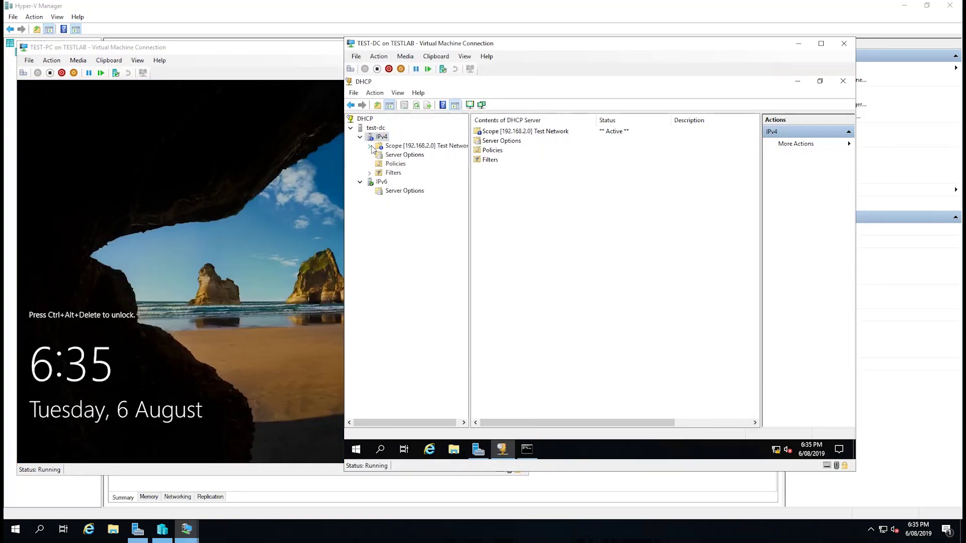
Review the 192.168.2.0 scope's address pool and exclusions, then show its Address Leases.
left_click(369, 147)
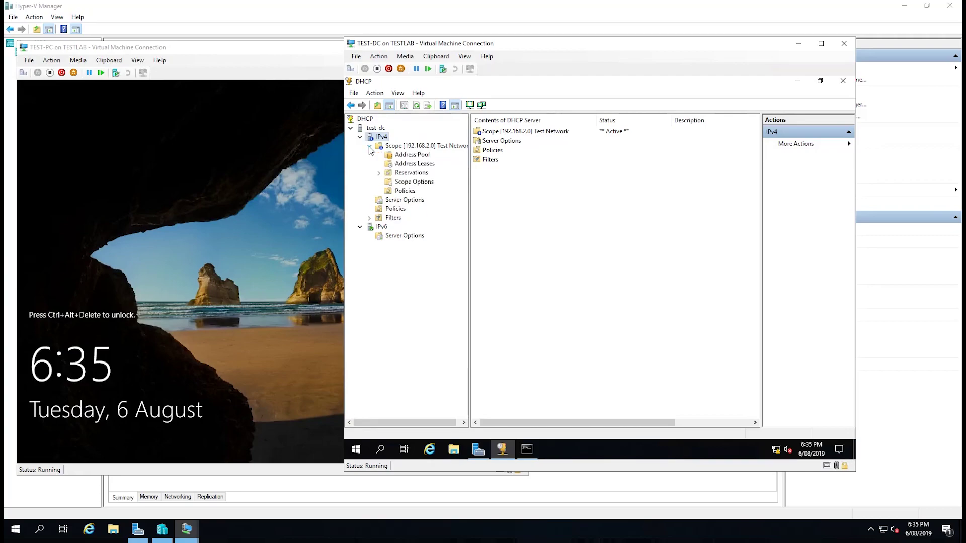
left_click(414, 156)
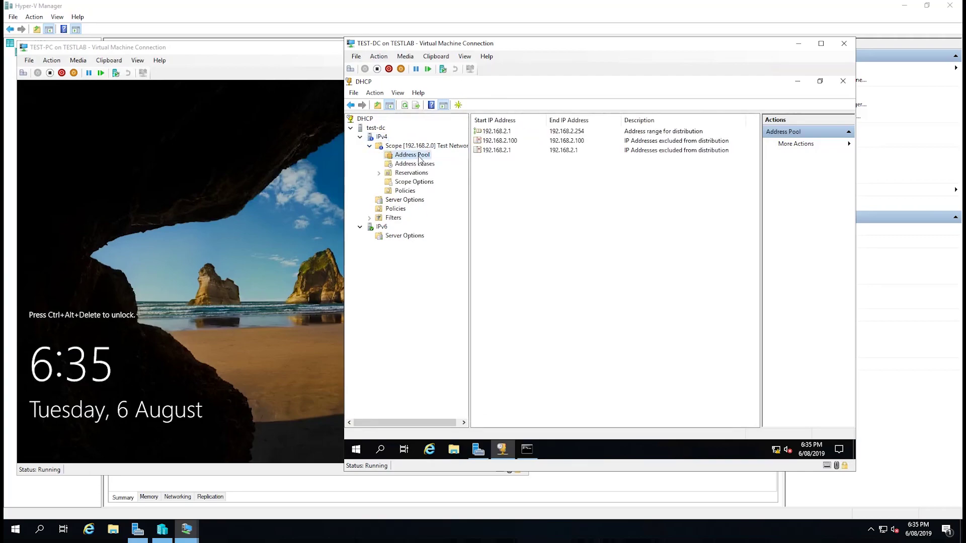
left_click(508, 134)
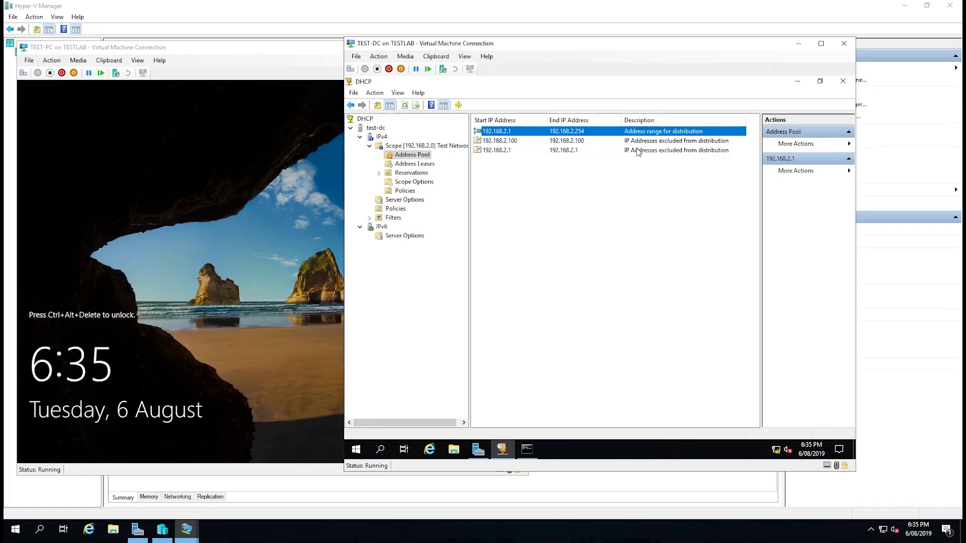
left_click(583, 142)
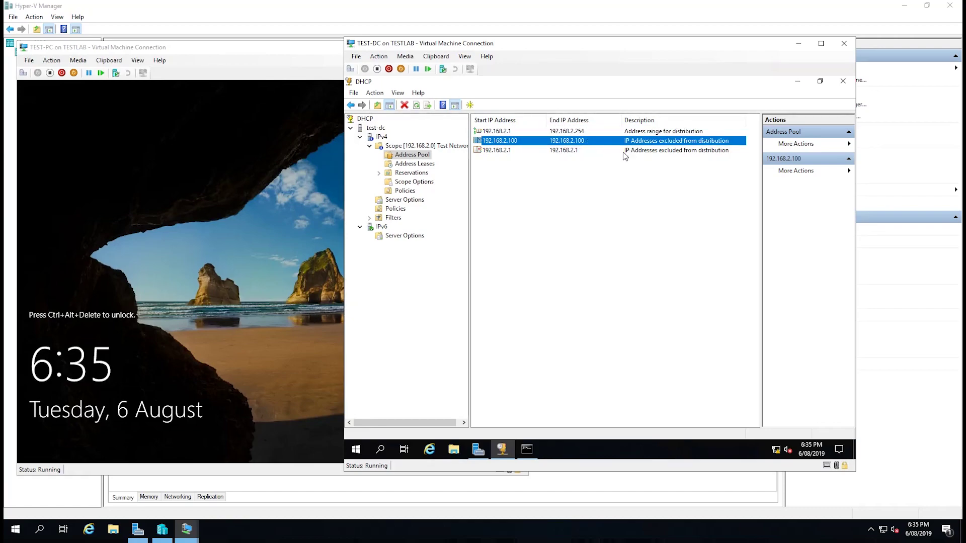
left_click(425, 164)
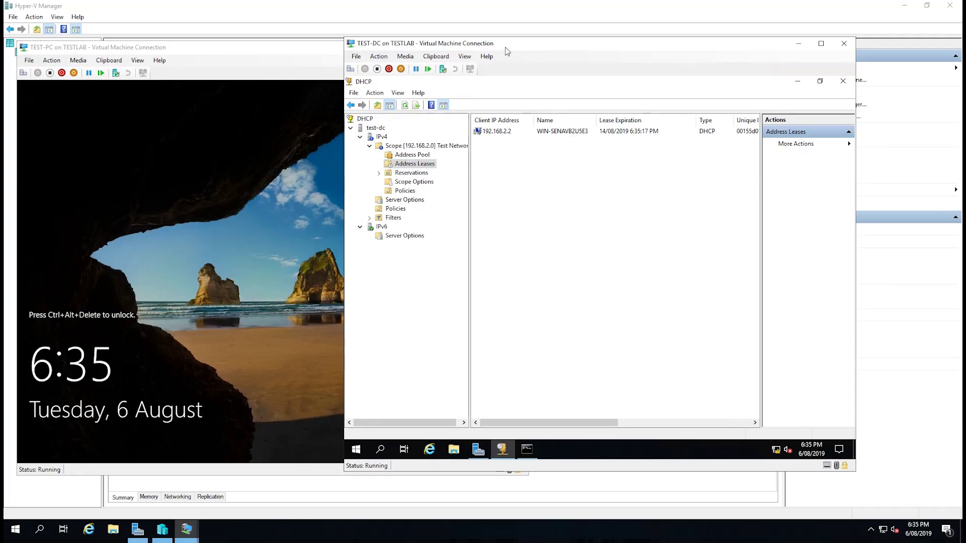
Sign in to TEST-PC as Administrator with its password.
left_click(496, 132)
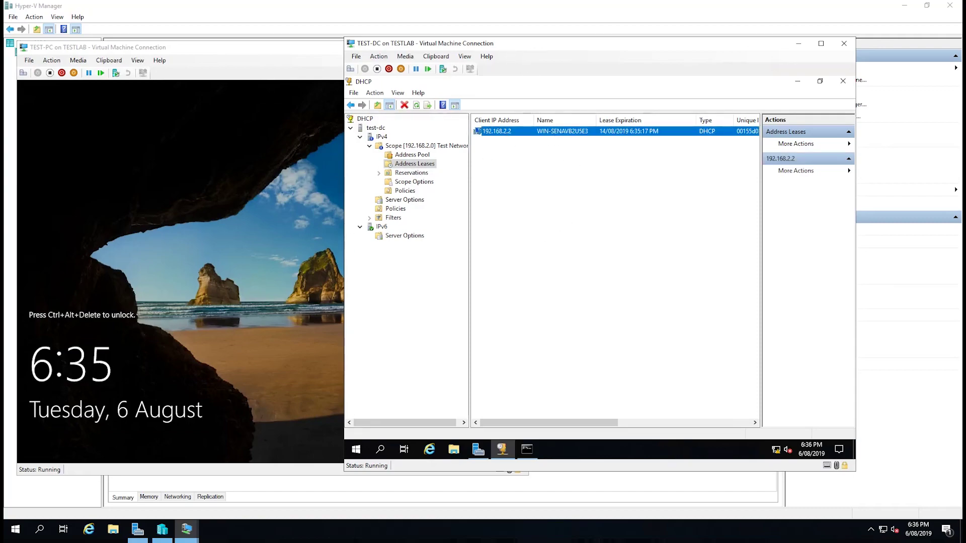
left_click(132, 65)
left_click(23, 73)
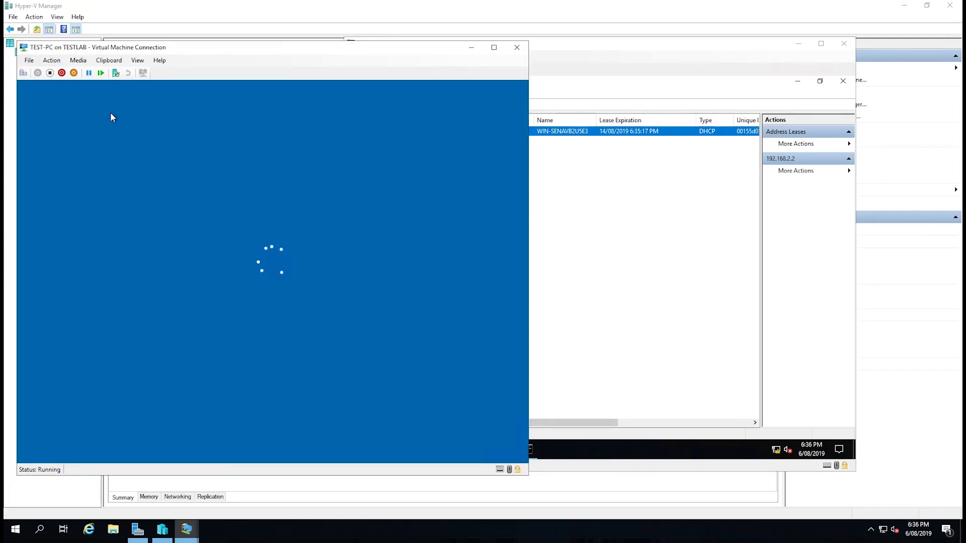
type("P")
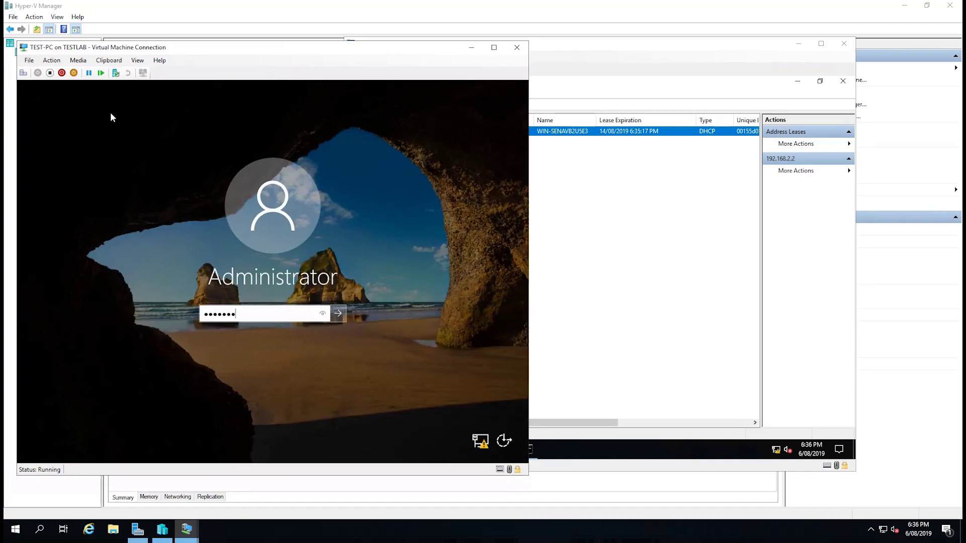
key("Return")
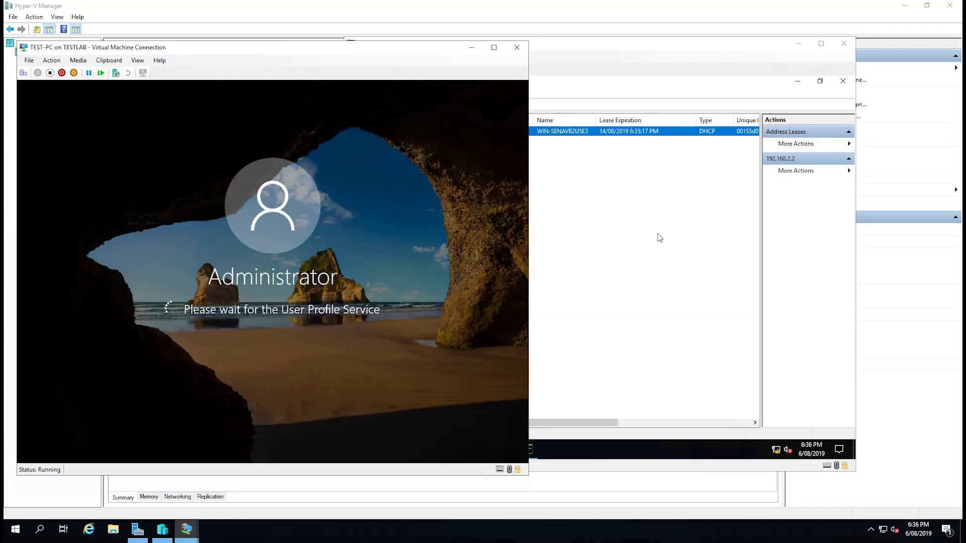
left_click(622, 218)
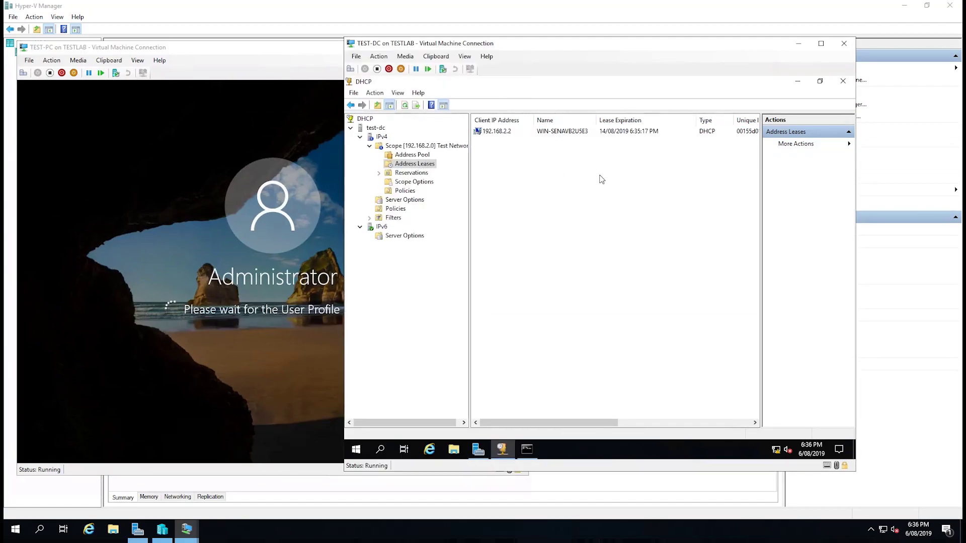
Widen the DHCP lease list's Unique ID column to show the 192.168.2.2 lease's full ID.
left_click_drag(560, 425, 697, 209)
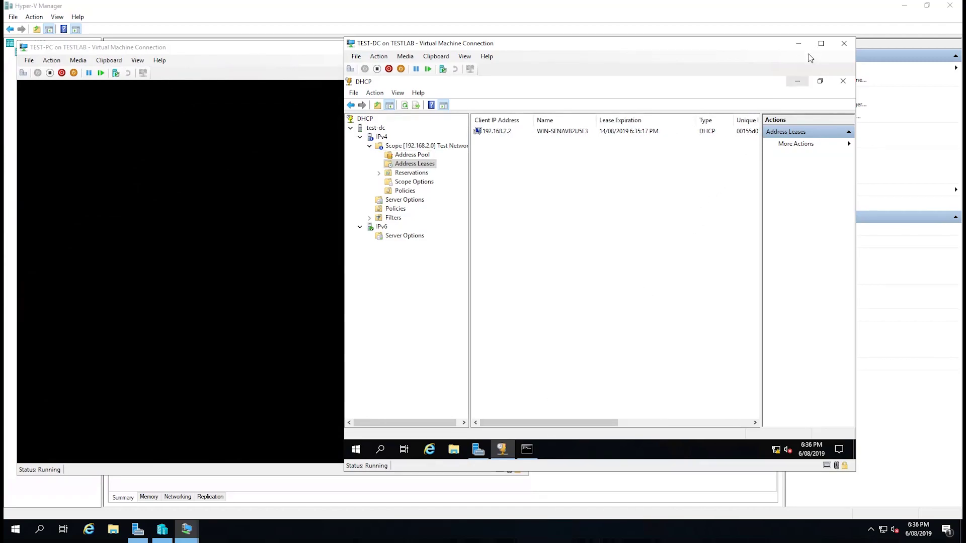
left_click_drag(760, 163, 804, 162)
left_click_drag(795, 122, 799, 122)
left_click(755, 131)
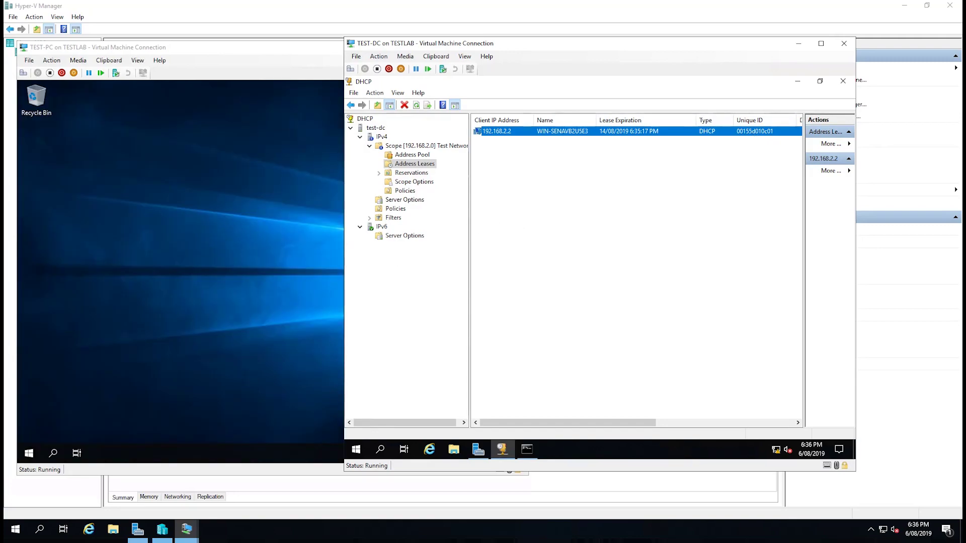
left_click(155, 252)
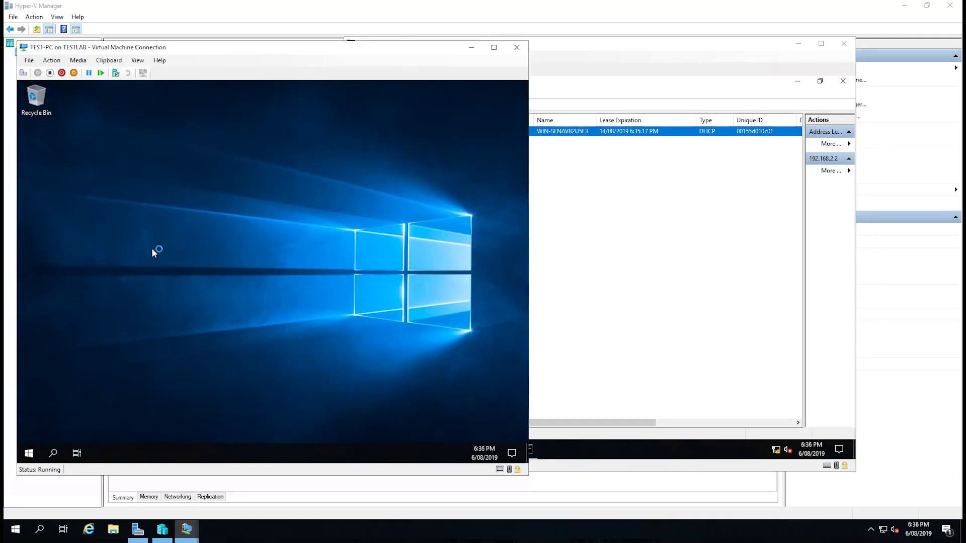
left_click(618, 258)
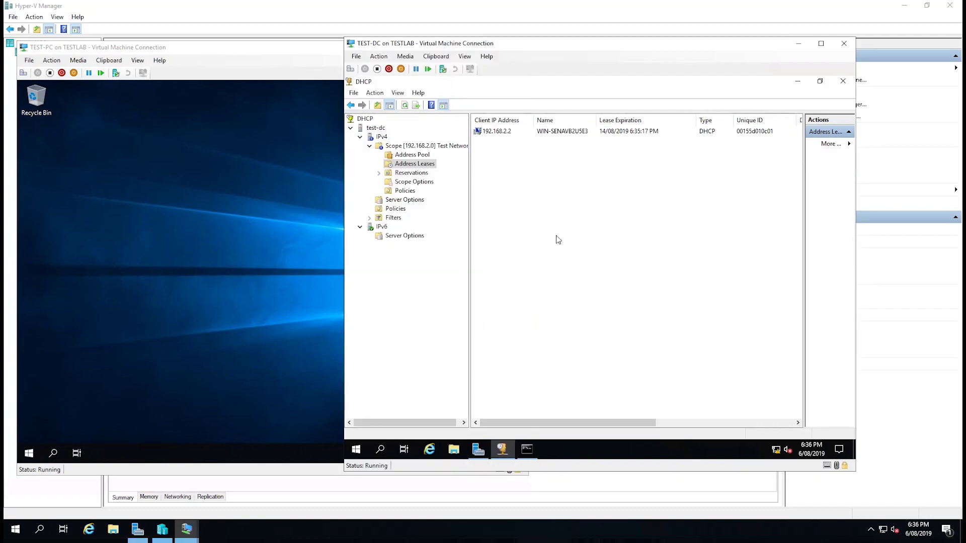
left_click(282, 220)
left_click(589, 224)
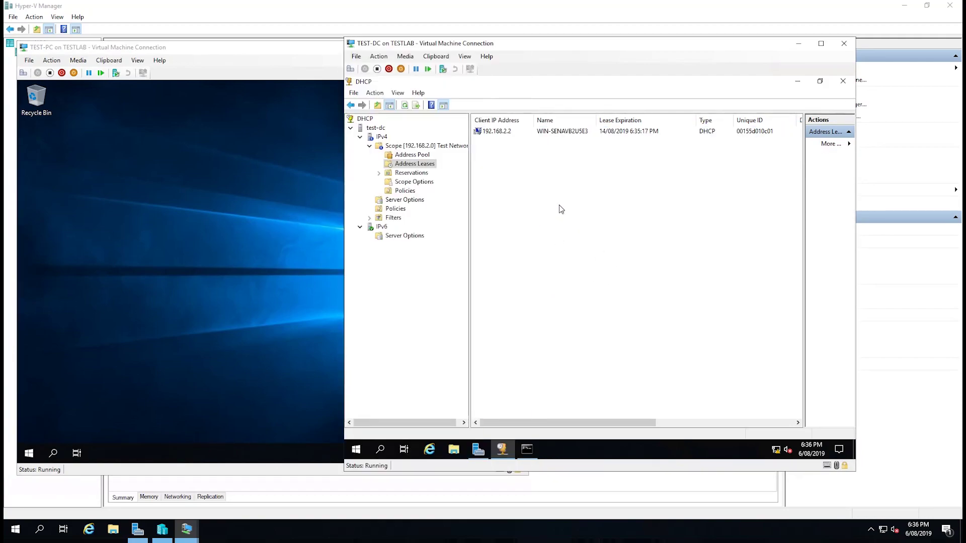
Add the 192.168.2.2 lease to reservations and confirm the conversion.
right_click(505, 136)
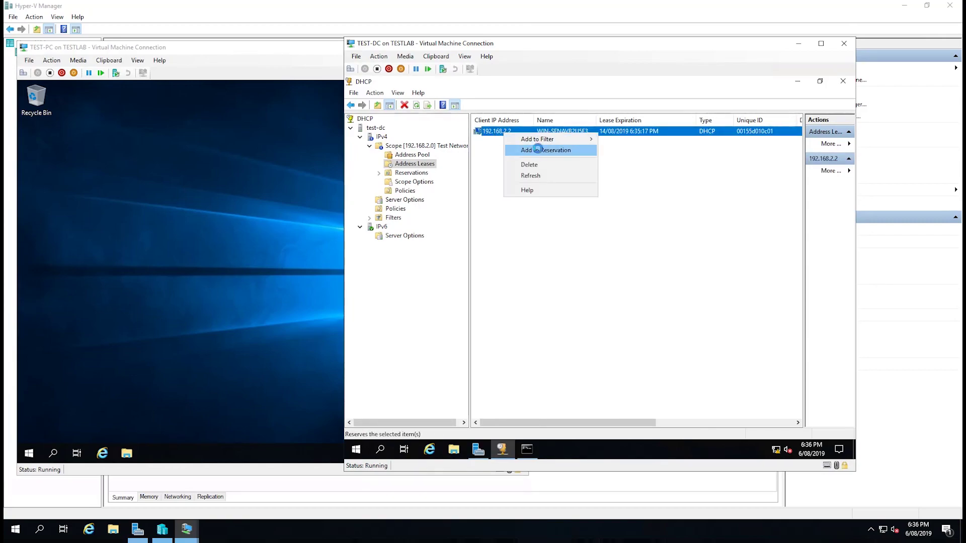
left_click(537, 152)
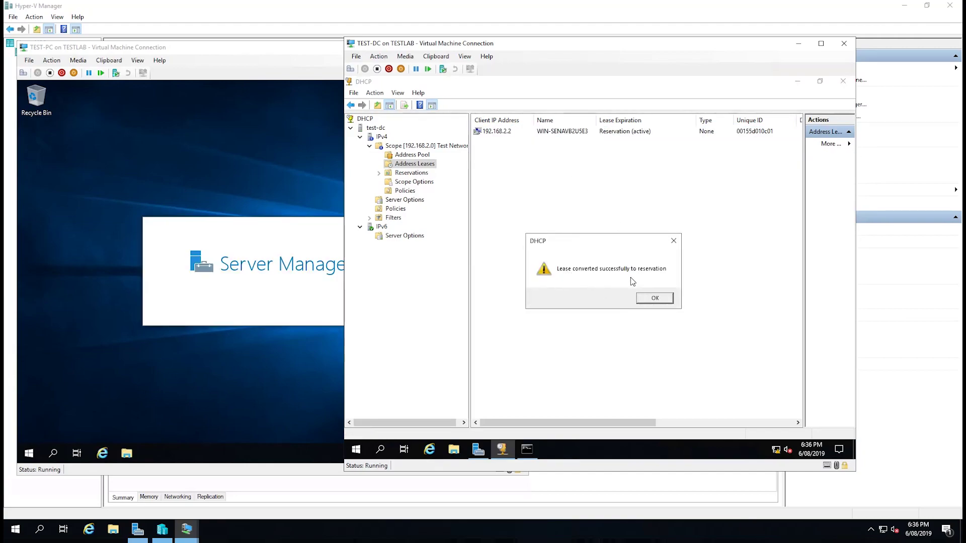
left_click(661, 301)
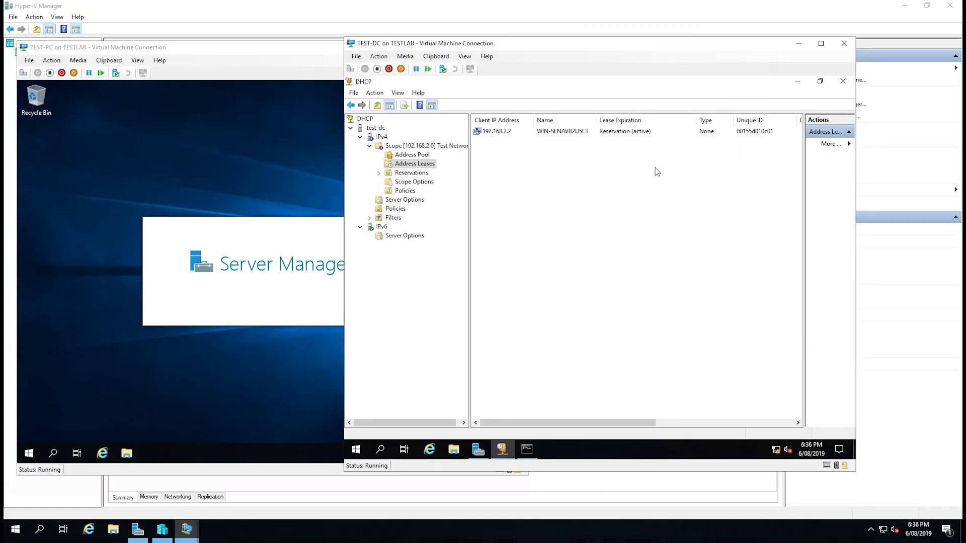
Expand the Test Network scope's Reservations folder to list the 192.168.2.2 reservation.
double_click(422, 173)
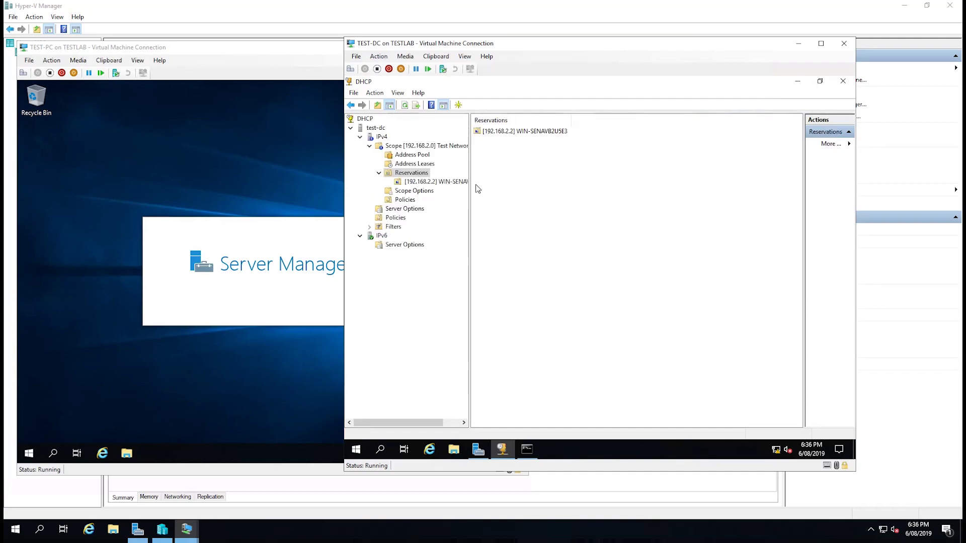
double_click(516, 132)
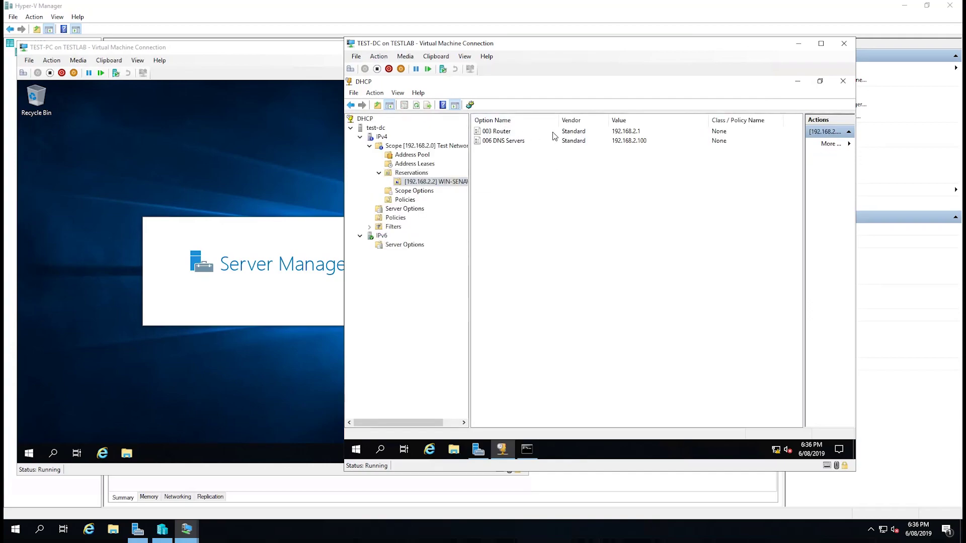
left_click(407, 176)
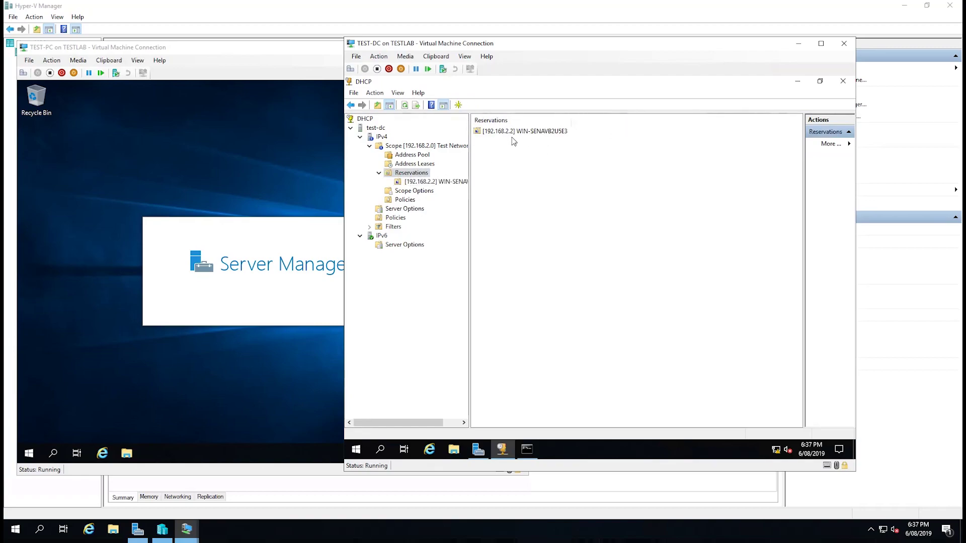
Review the 192.168.2.2 reservation's properties, including its MAC address, and close them unchanged.
right_click(508, 131)
left_click(486, 131)
right_click(488, 131)
left_click(490, 132)
right_click(495, 132)
left_click(525, 178)
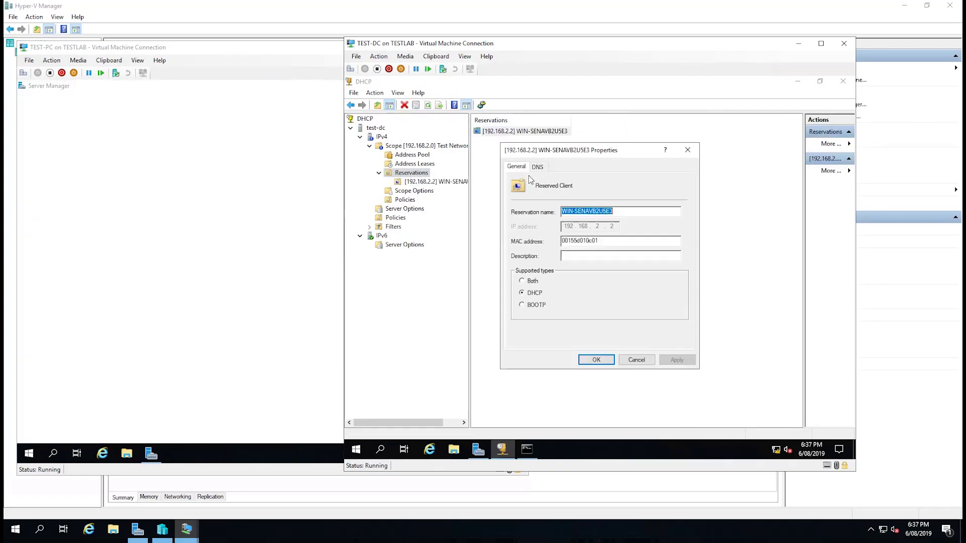
key("Tab")
key("Home")
left_click(597, 360)
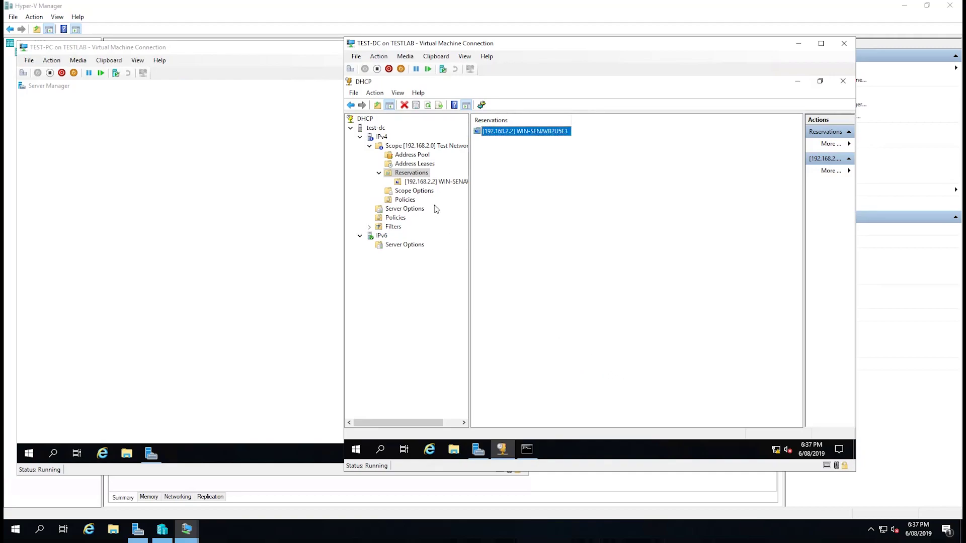
Dismiss the Windows Admin Center notice and close Server Manager on TEST-PC.
left_click(420, 191)
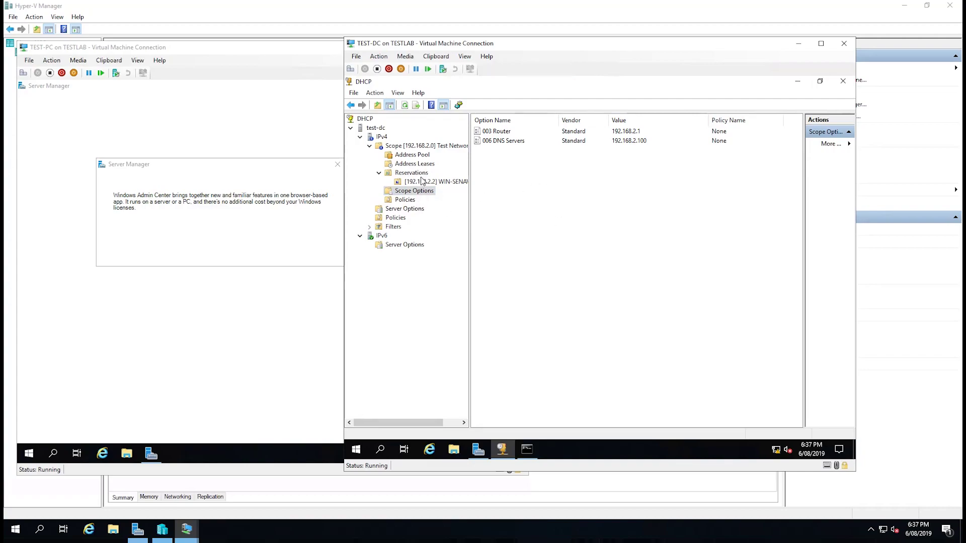
left_click(303, 204)
left_click(337, 164)
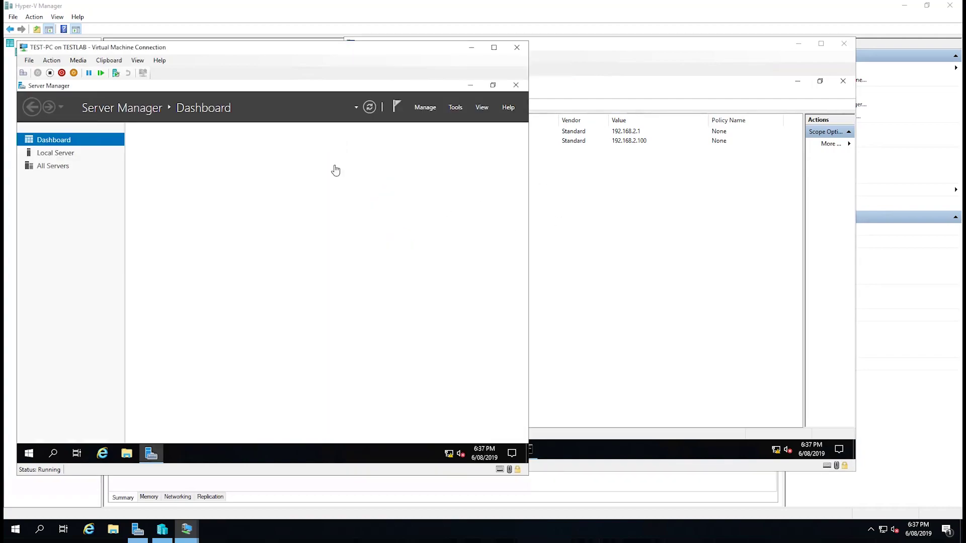
left_click(512, 88)
left_click(609, 217)
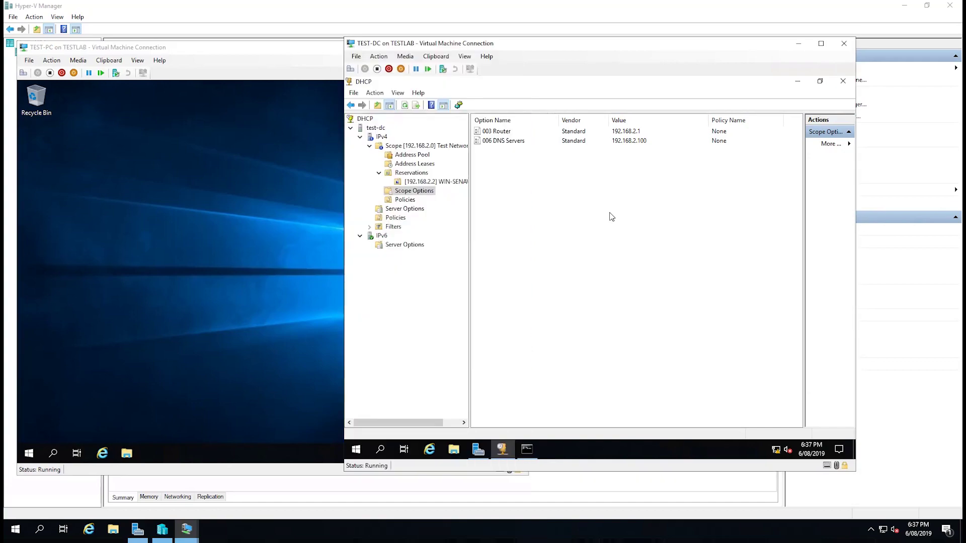
Compare server options with the scope options: router 192.168.2.1 and DNS 192.168.2.100.
left_click(412, 211)
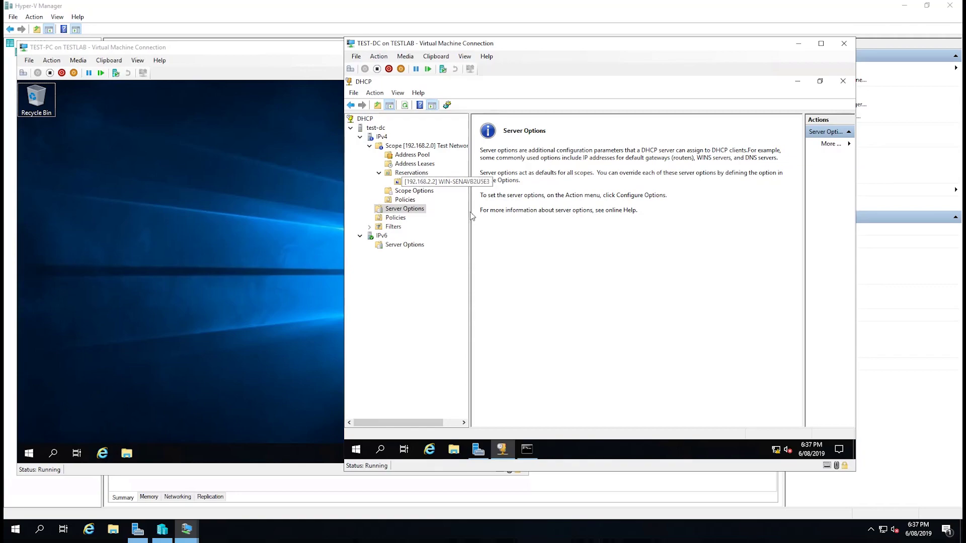
left_click(415, 191)
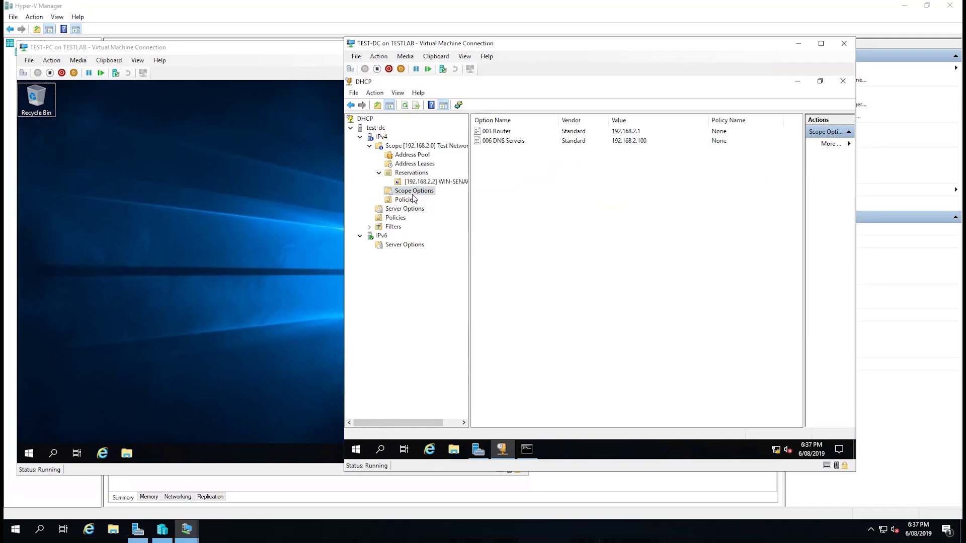
right_click(513, 175)
left_click(497, 177)
right_click(539, 200)
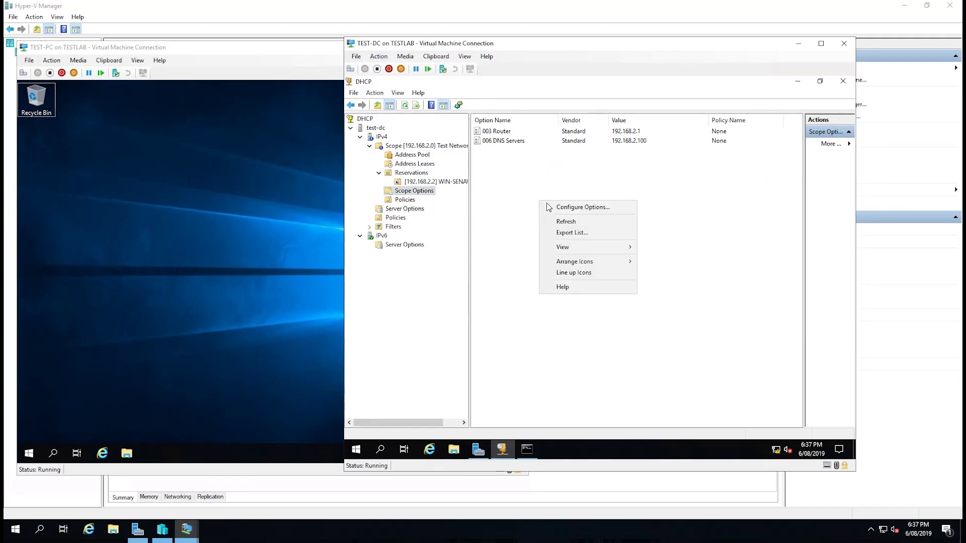
Browse the scope's Configure Options list and accept it unchanged.
left_click(559, 209)
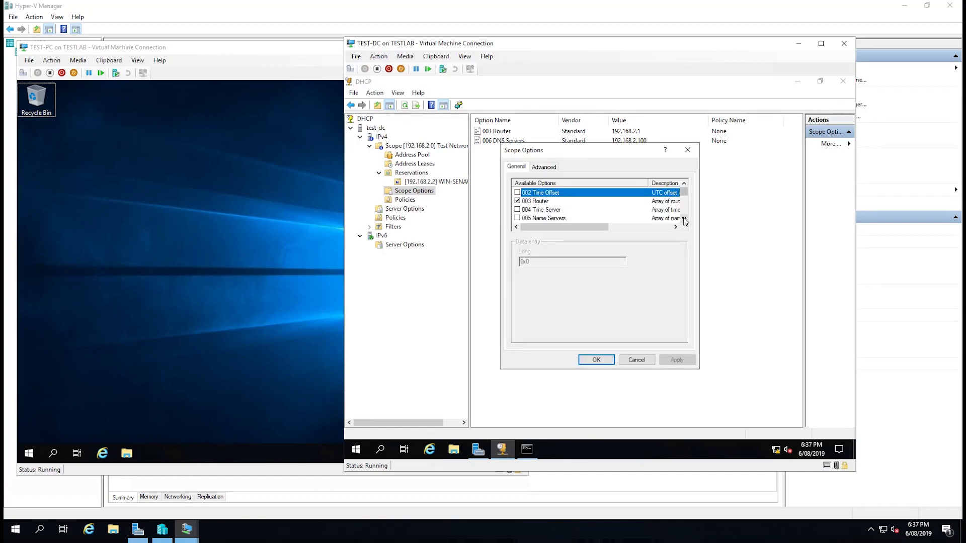
left_click(683, 219)
left_click(684, 219)
left_click(684, 219)
left_click(684, 218)
left_click(684, 219)
left_click(684, 219)
left_click(684, 219)
left_click(684, 219)
left_click(683, 219)
left_click(684, 219)
left_click(684, 219)
left_click(684, 218)
left_click(594, 360)
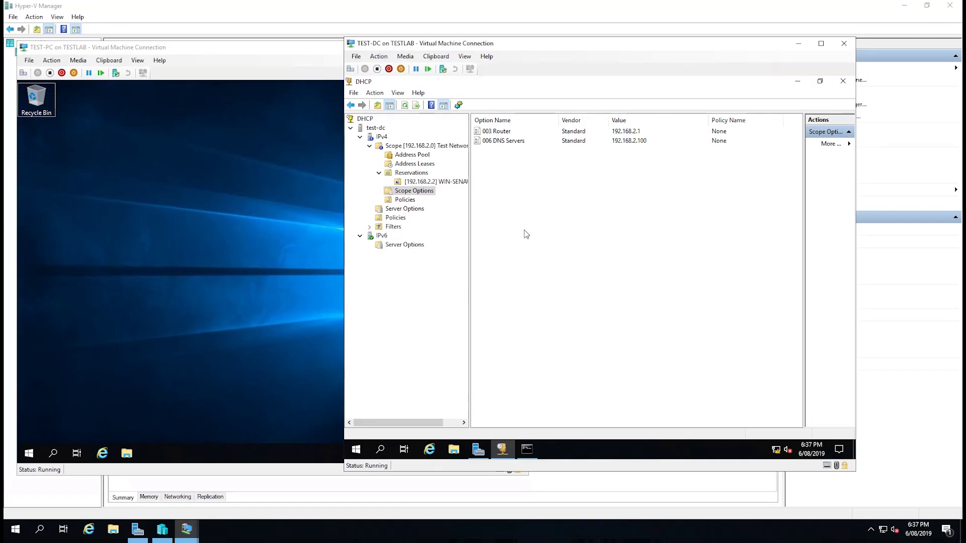
Open Control Panel on TEST-PC and list its items as Small icons.
left_click(145, 303)
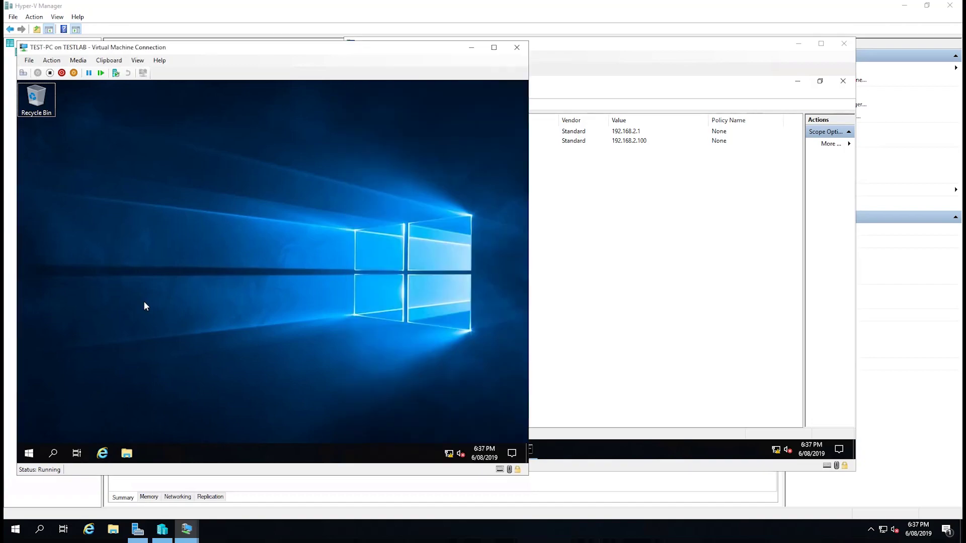
left_click(29, 454)
right_click(29, 454)
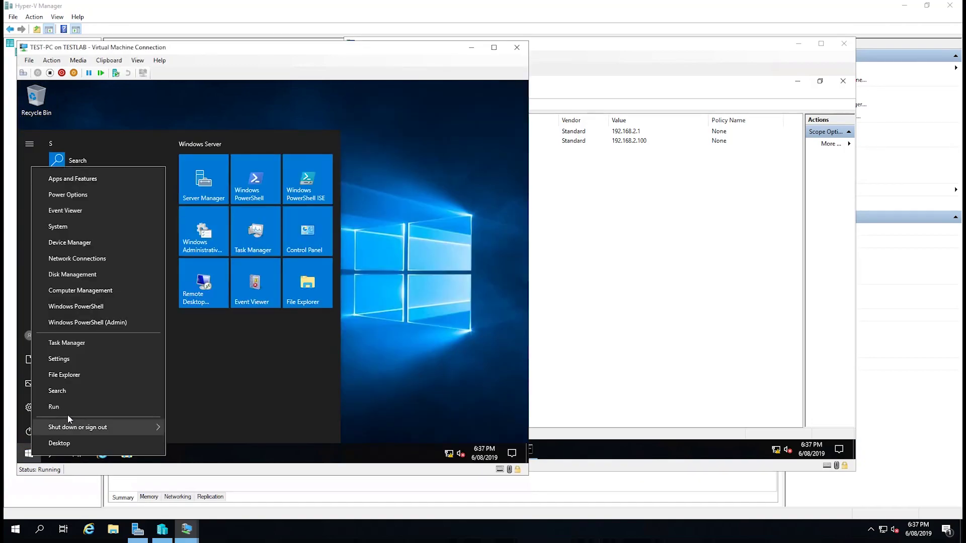
left_click(306, 236)
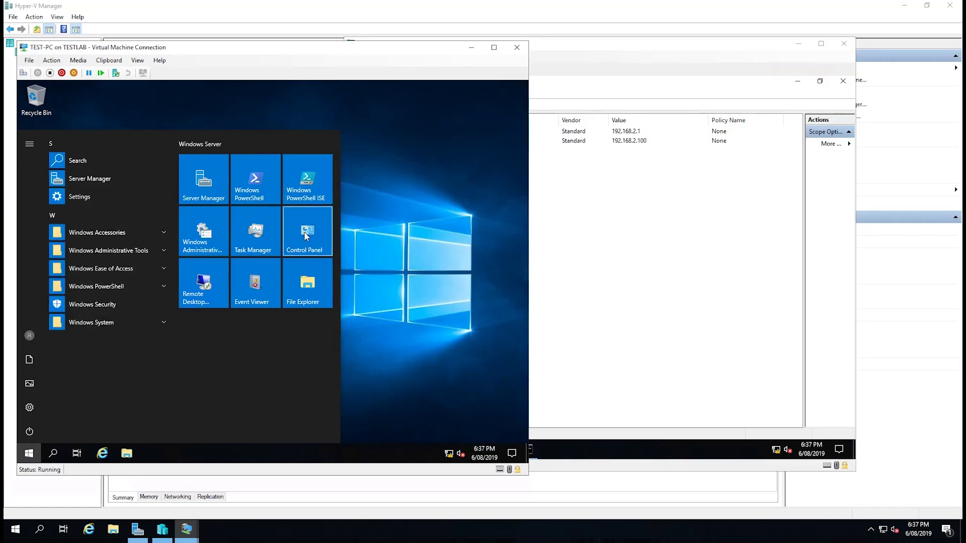
left_click(306, 237)
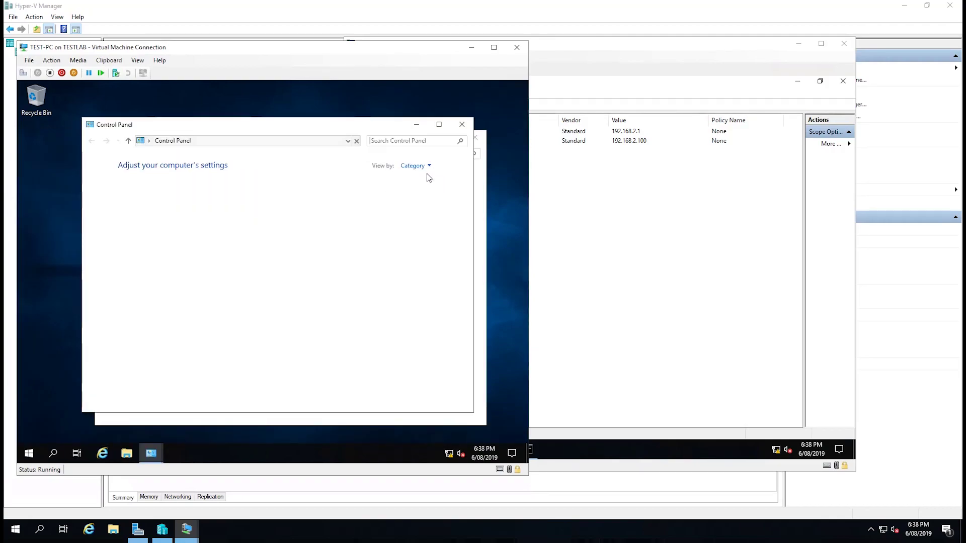
left_click(417, 167)
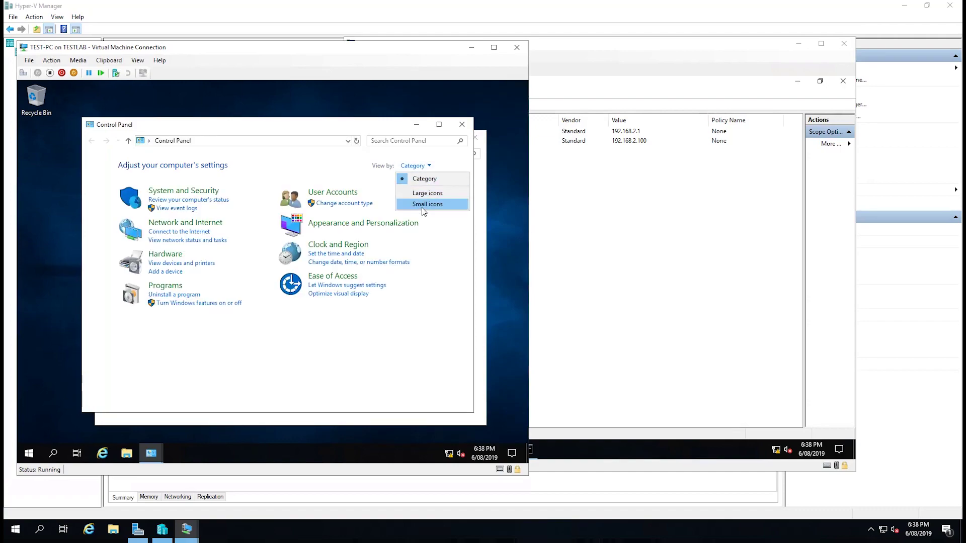
left_click(422, 205)
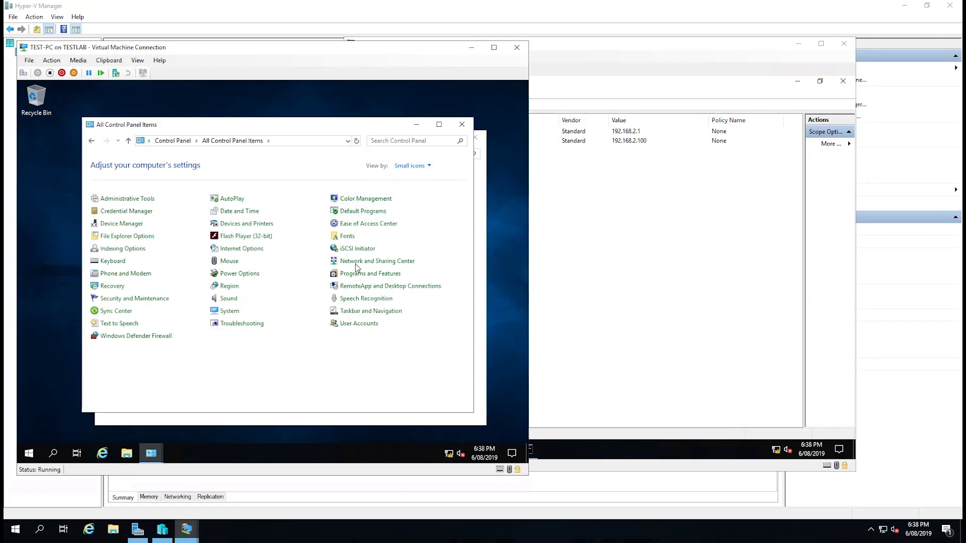
Show the Ethernet adapter's details with the leased IPv4 address 192.168.2.2.
left_click(368, 261)
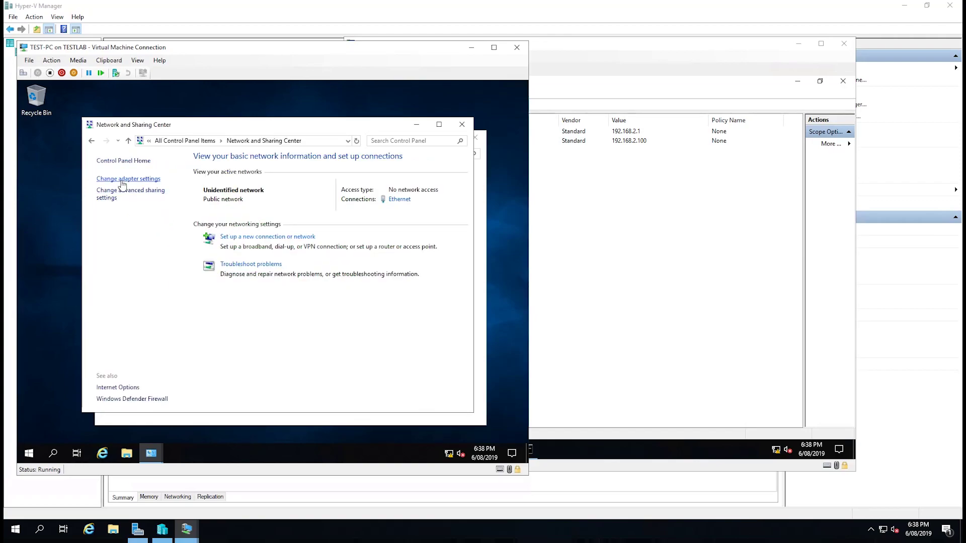
left_click(128, 179)
double_click(175, 210)
left_click(218, 262)
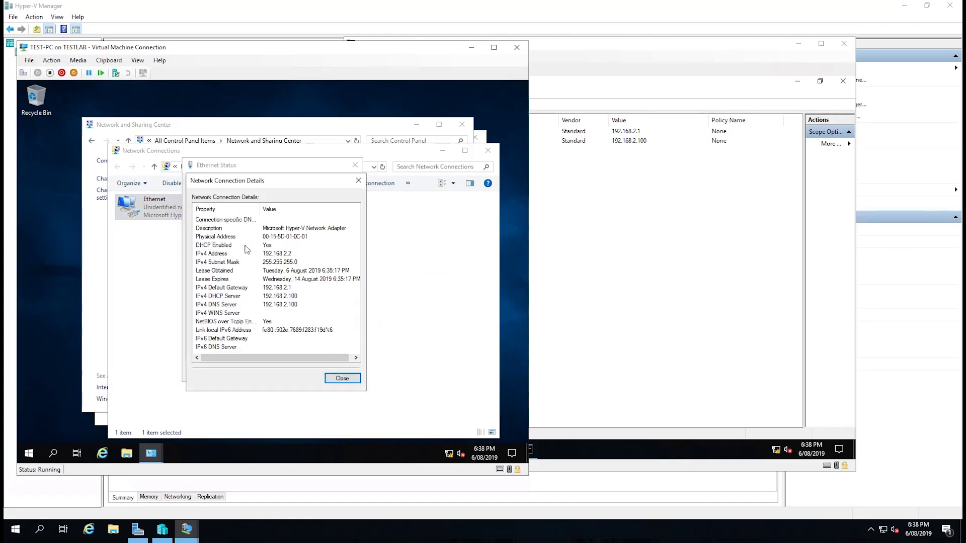
left_click(210, 256)
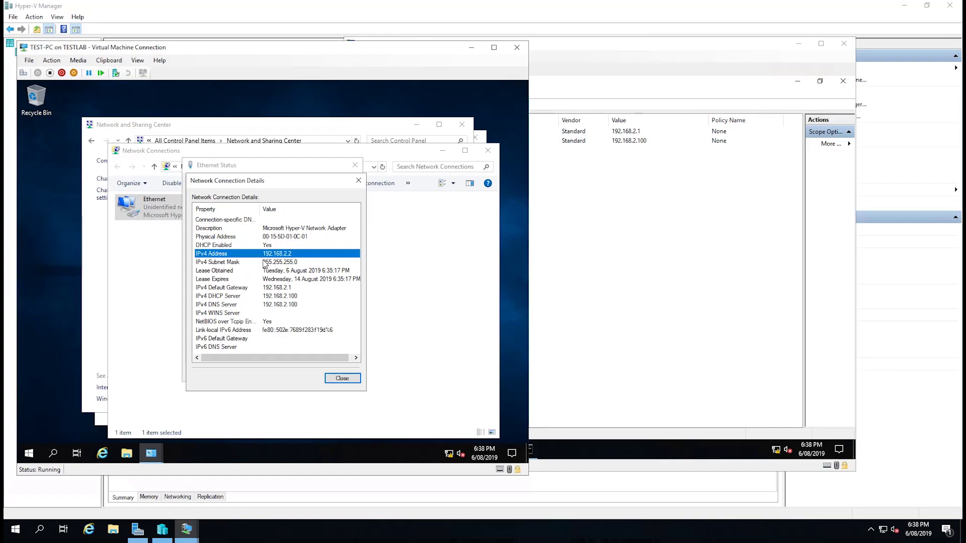
Run a ping to server 192.168.2.100 from a Command Prompt on TEST-PC.
left_click(29, 452)
type("cmd")
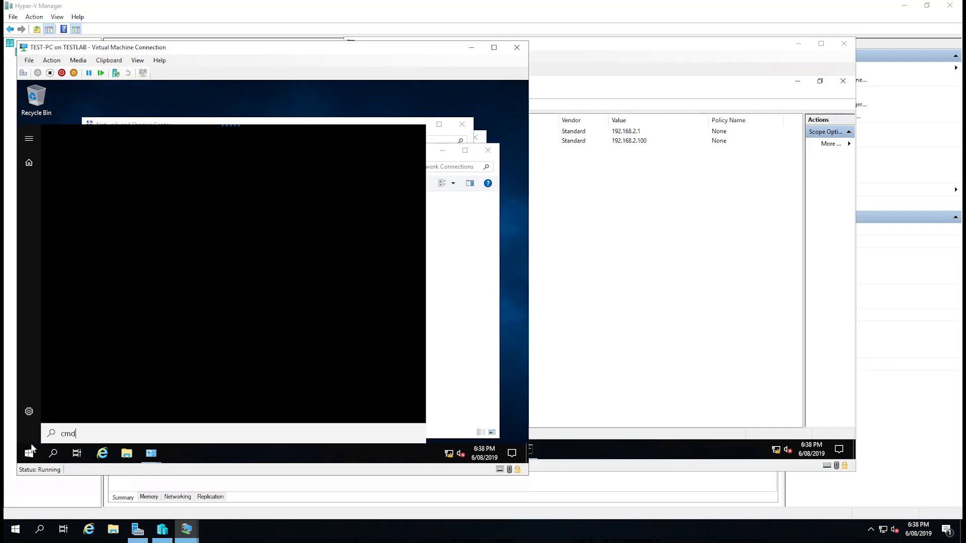
key("super+r")
type("cmd")
key("Return")
type("ping 1902")
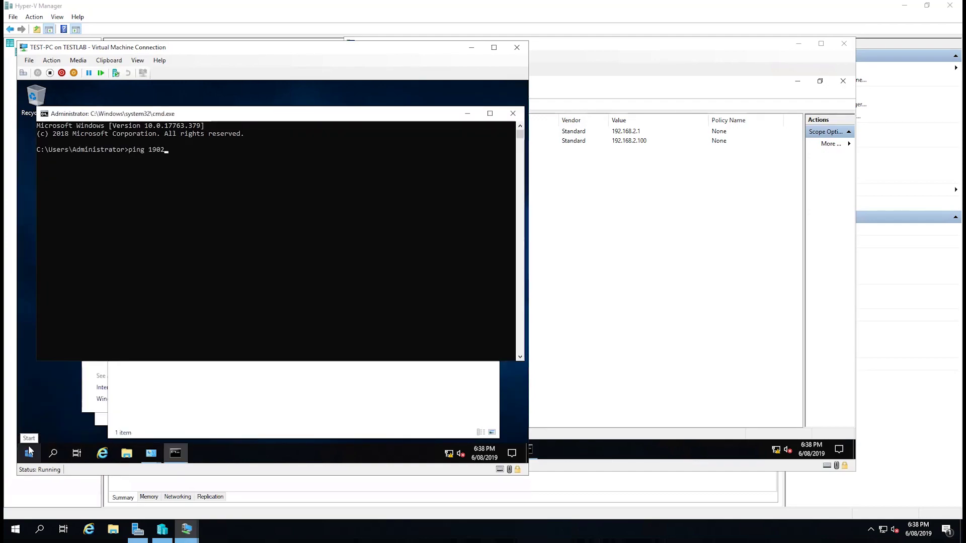
key("BackSpace")
key("BackSpace")
type("2.168.2")
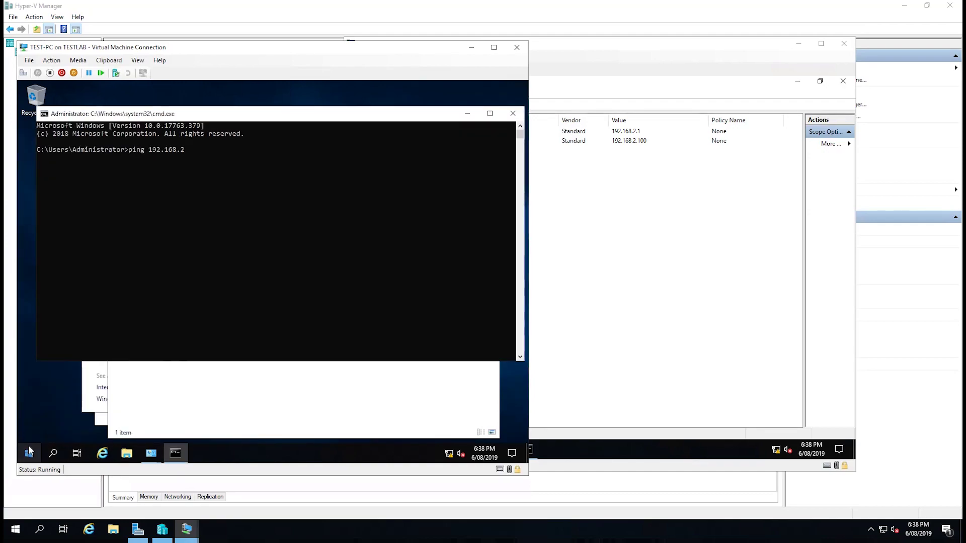
type(".100")
key("Return")
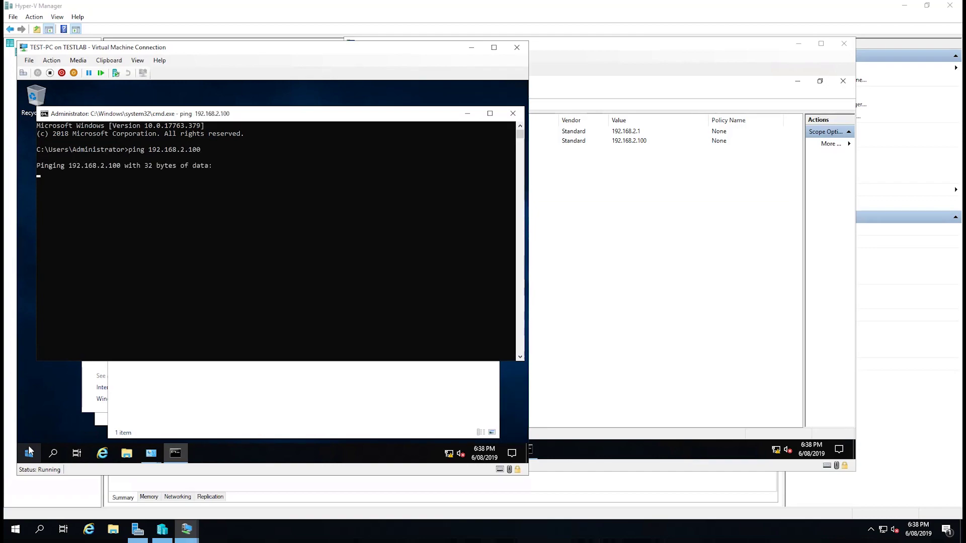
Switch to TEST-DC and bring up its Start menu quick admin links.
left_click(621, 275)
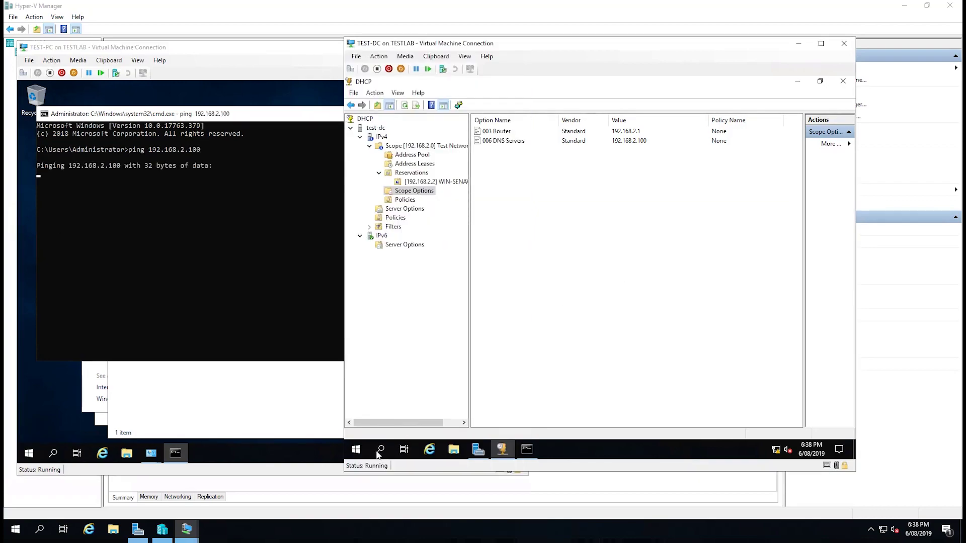
left_click(358, 453)
right_click(358, 453)
left_click(644, 254)
Open TEST-DC's Windows Defender Firewall advanced settings from Control Panel, showing Inbound Rules.
left_click(356, 449)
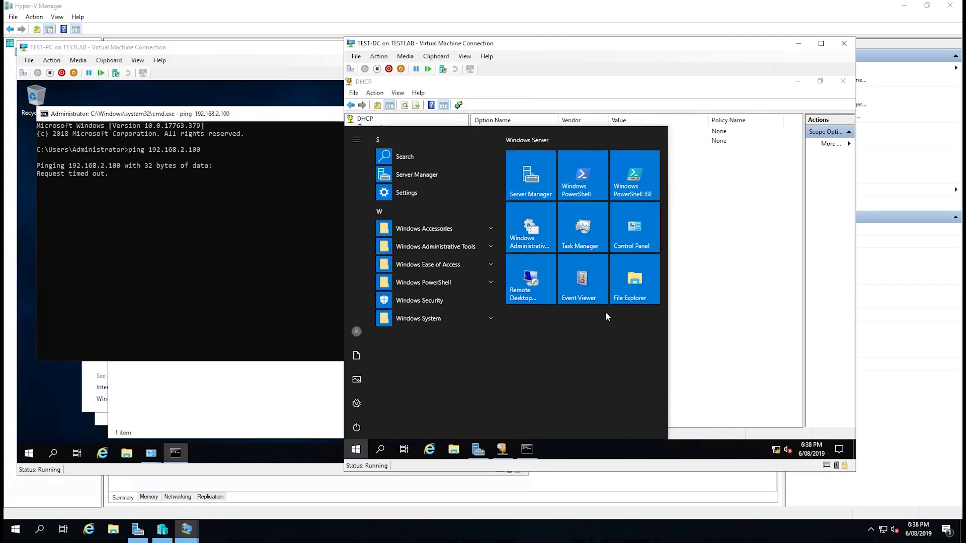
left_click(590, 235)
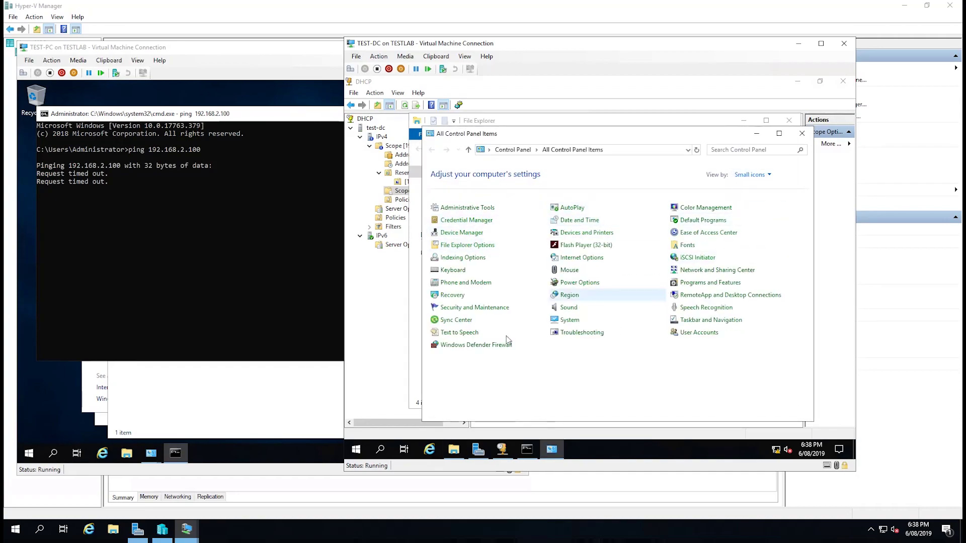
left_click(468, 348)
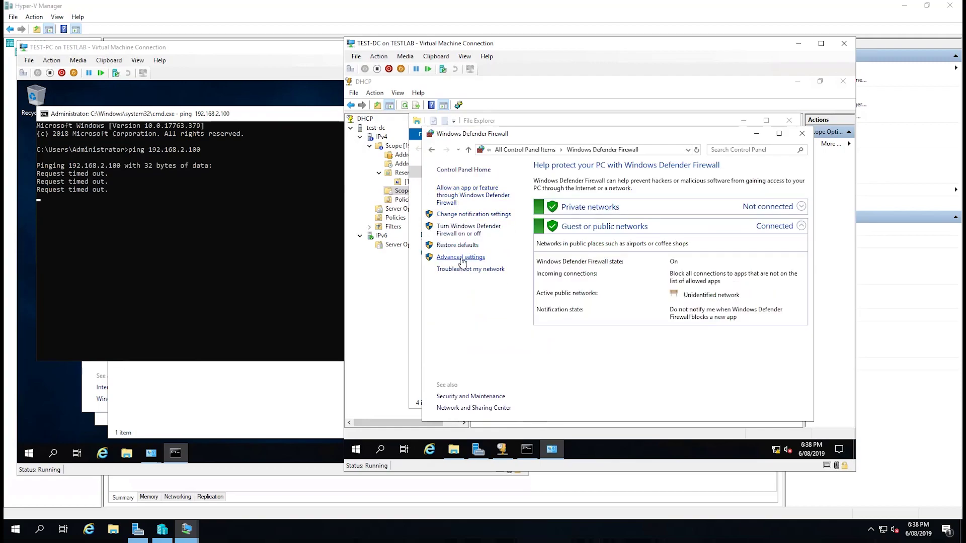
left_click(461, 258)
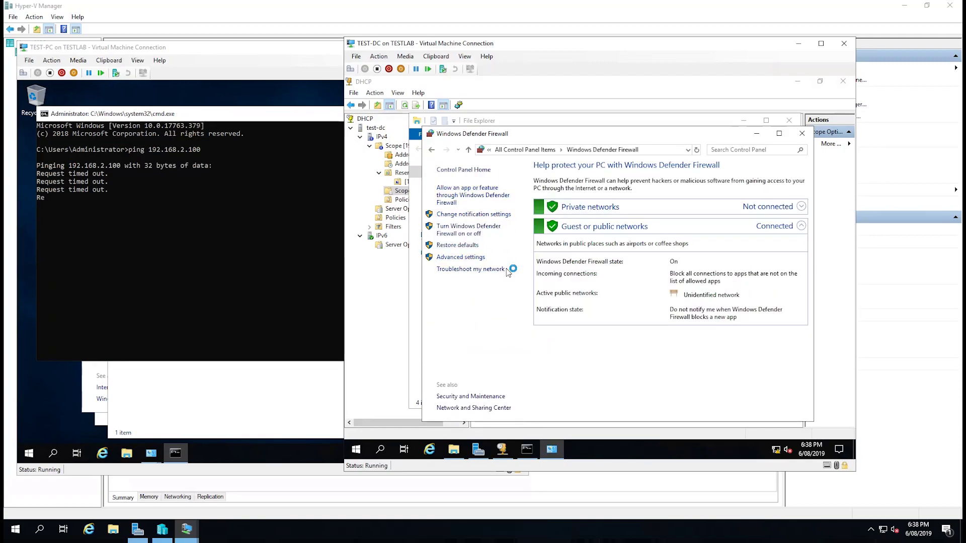
left_click(383, 133)
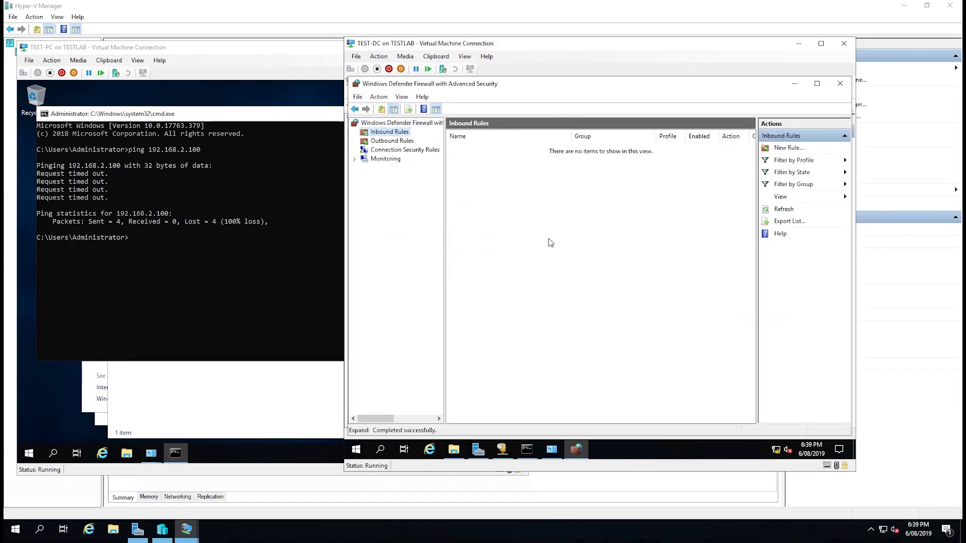
Widen the Name column and scroll to the File and Printer Sharing Echo Request rules.
left_click_drag(748, 153, 714, 388)
left_click_drag(572, 137, 649, 136)
left_click_drag(754, 368, 737, 251)
scroll(737, 250, "up", 1)
scroll(738, 247, "up", 2)
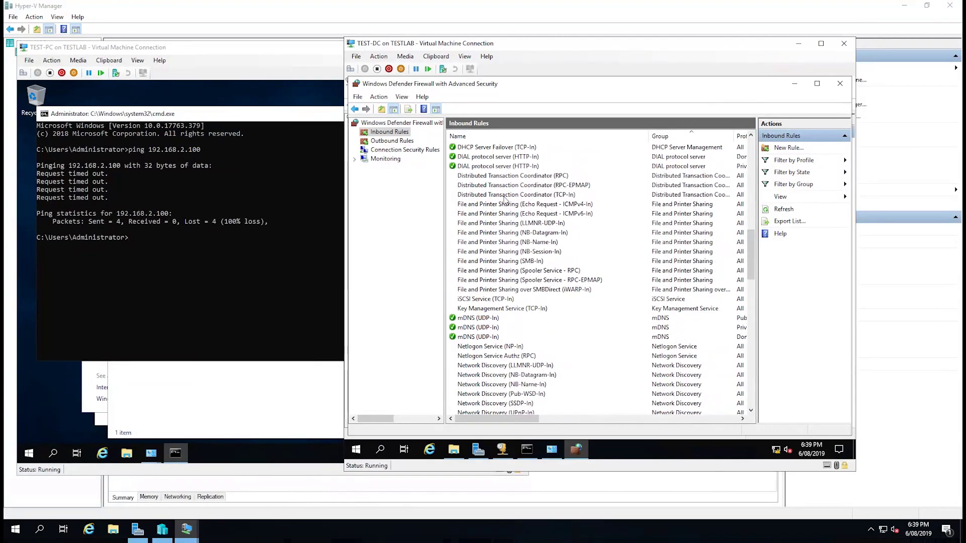
Enable the Echo Request - ICMPv4-In rule, then recall the ping command on TEST-PC.
left_click(514, 204)
left_click(516, 214, "shift")
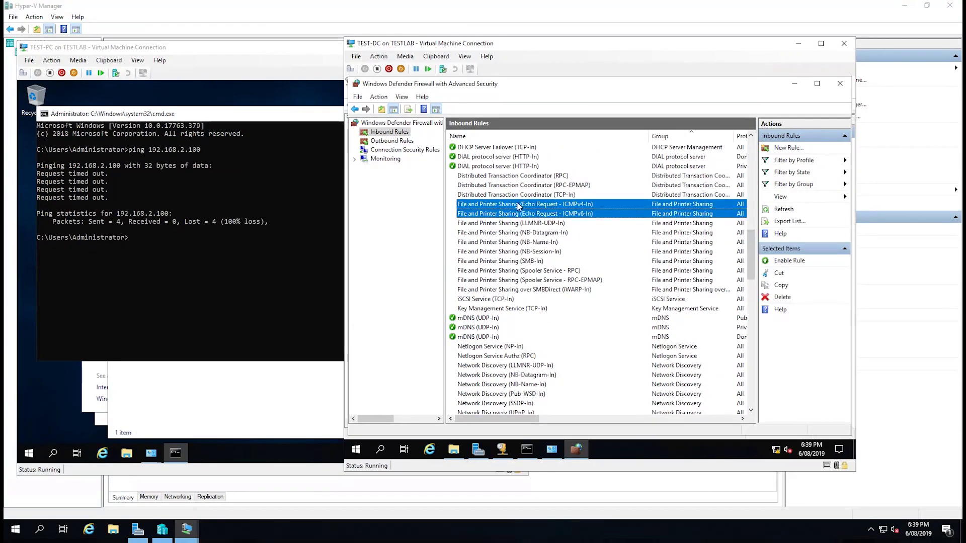
left_click(519, 206)
right_click(518, 206)
left_click(532, 210)
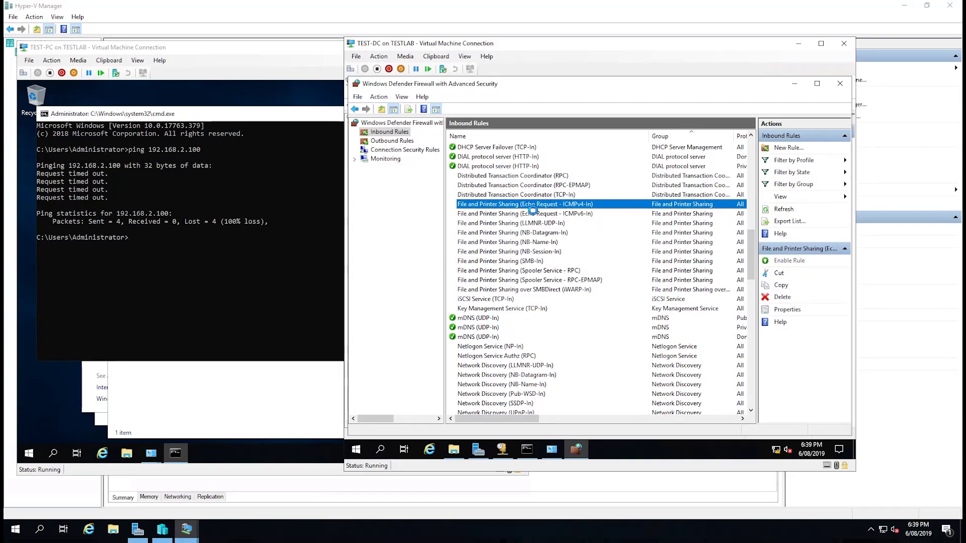
left_click(238, 260)
key("Up")
Rerun the ping for four replies and 0% loss; close TEST-DC's firewall and Explorer windows.
key("Return")
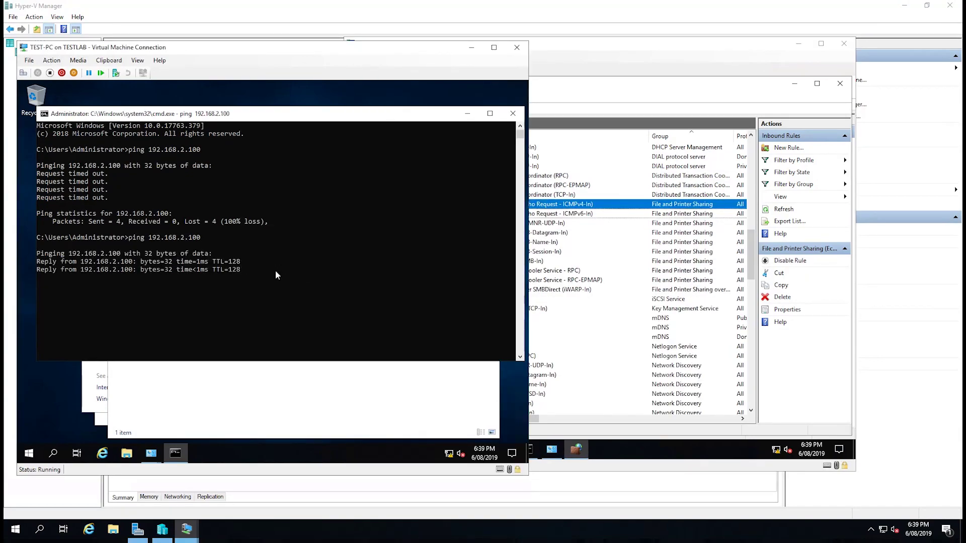
left_click(657, 100)
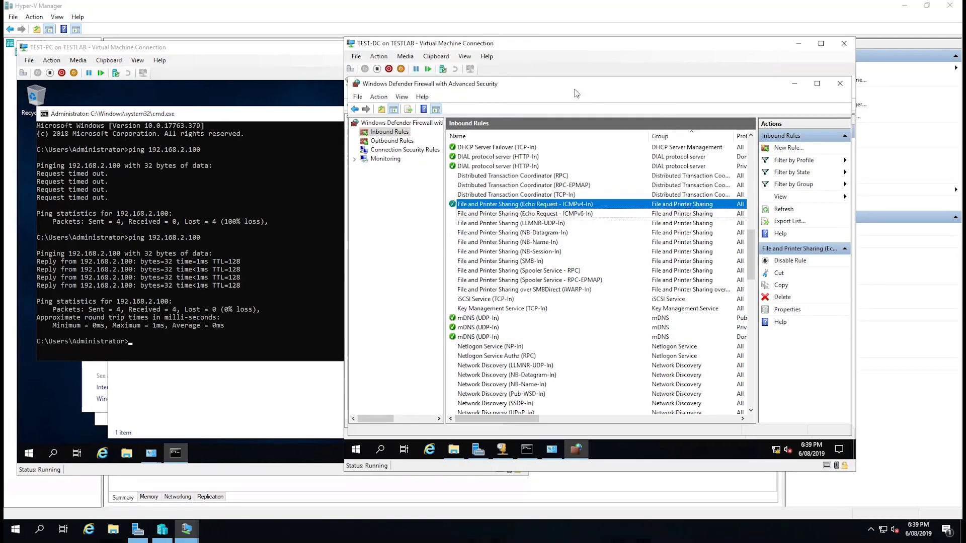
left_click(840, 83)
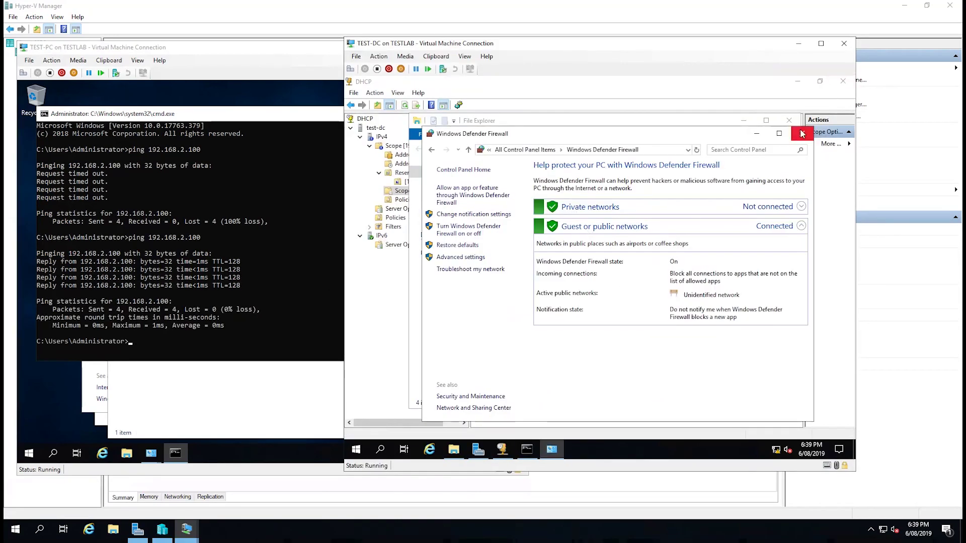
left_click(802, 133)
left_click(788, 120)
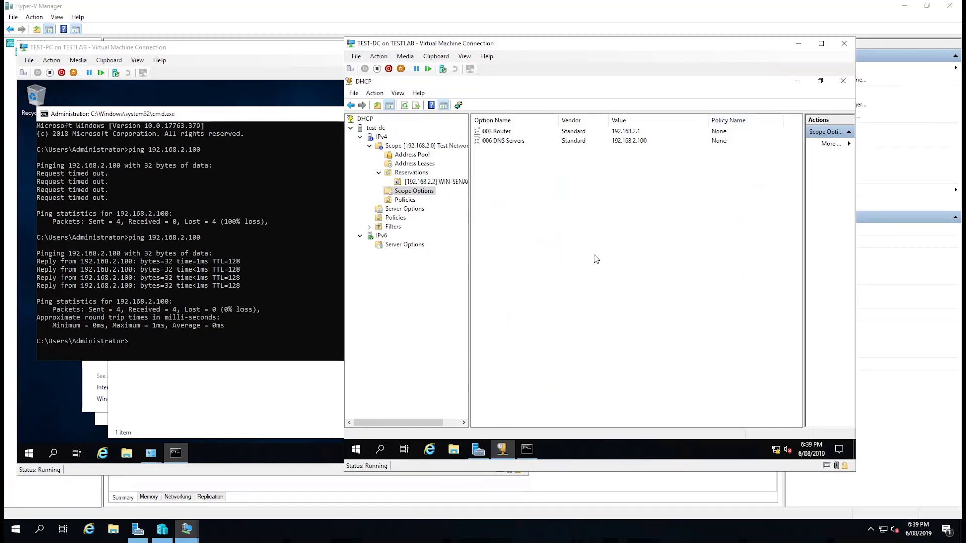
left_click(207, 301)
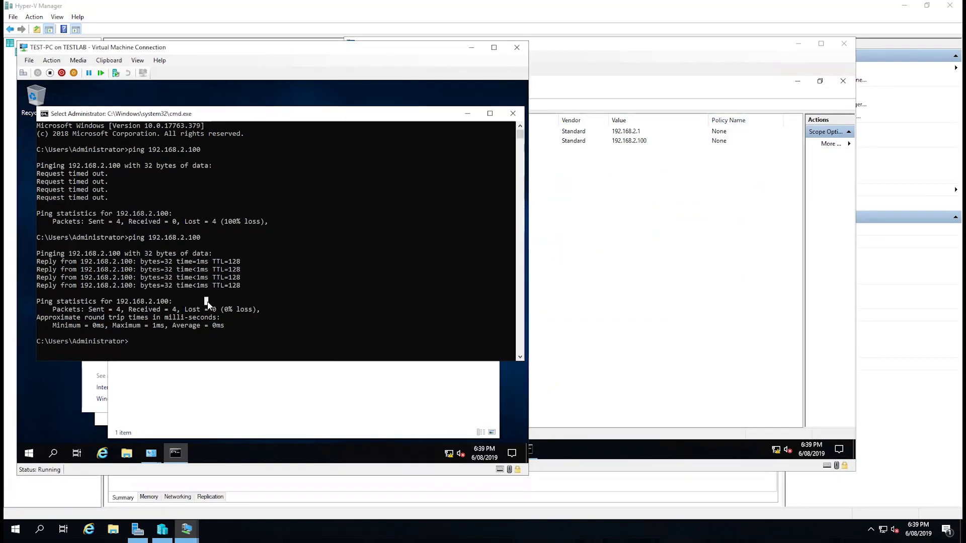
left_click(584, 245)
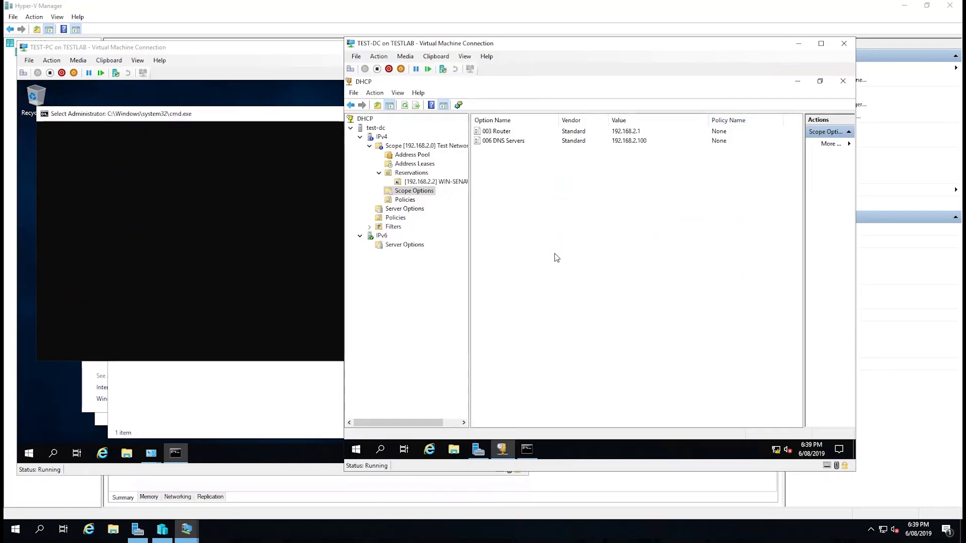